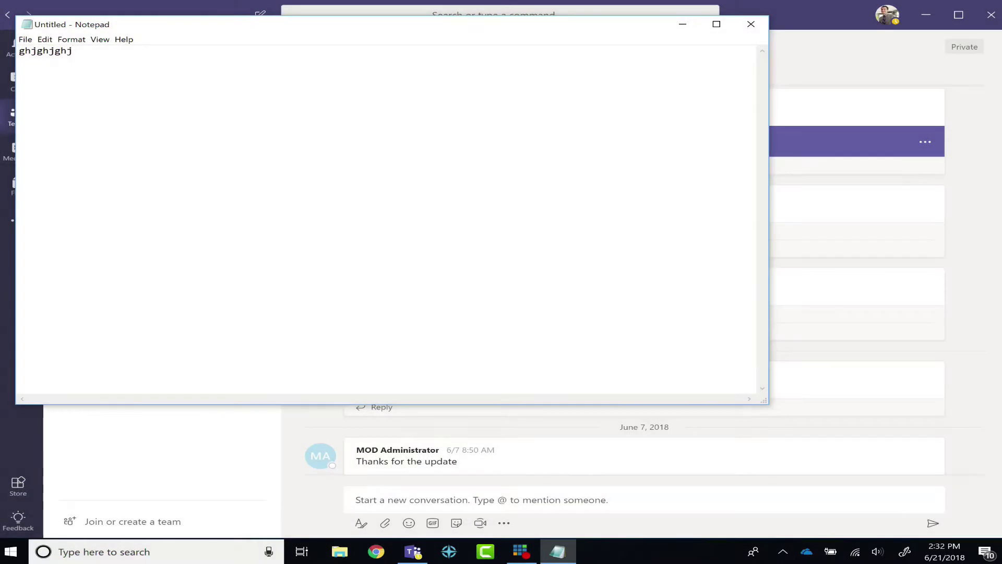
Step: Close the untitled Notepad note covering Teams without saving its text
drag(342, 30, 587, 122)
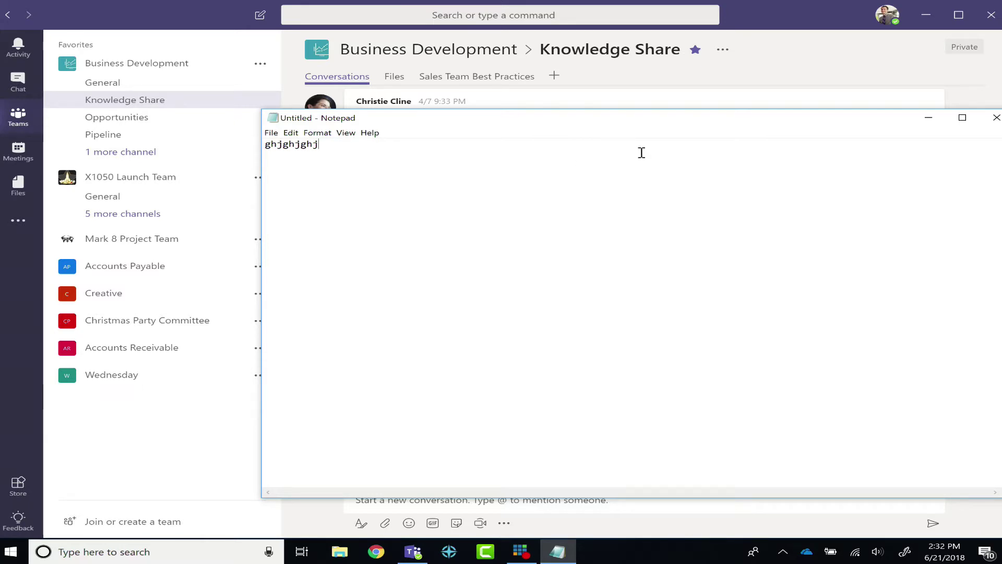
click(995, 125)
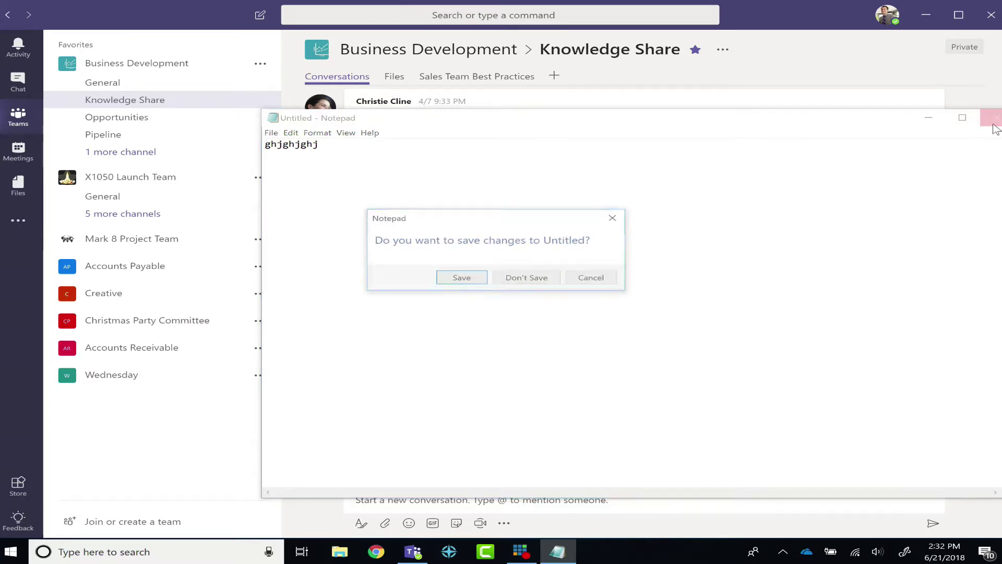
click(530, 284)
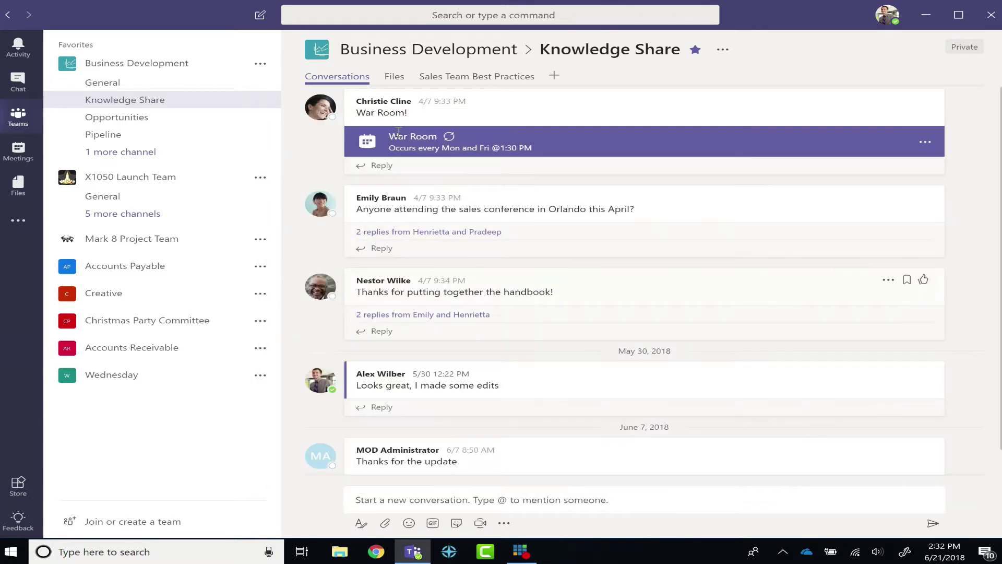
Step: Add a OneNote tab with a new notebook named Test to the Knowledge Share channel of the Business Development team
click(117, 86)
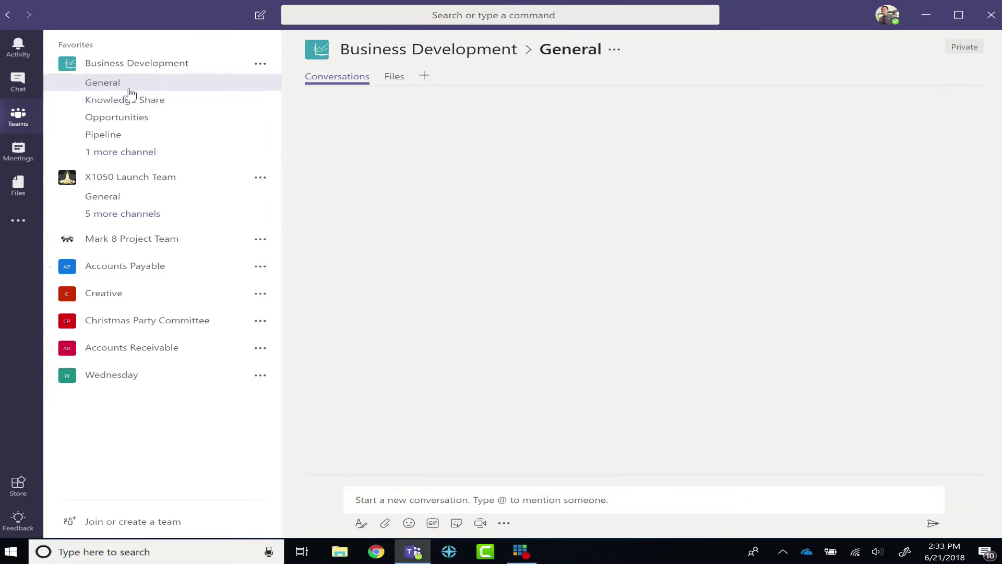
click(155, 101)
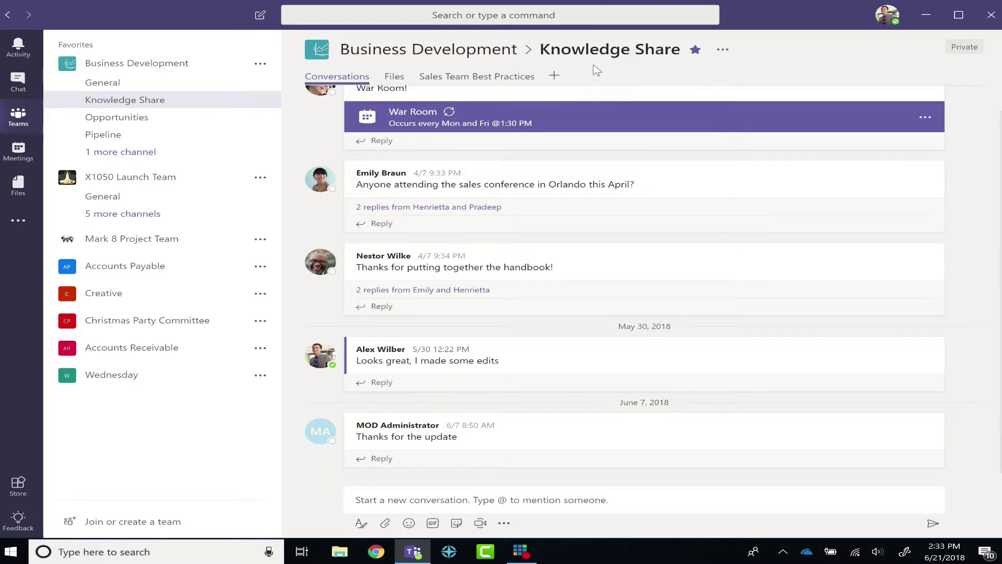
click(553, 76)
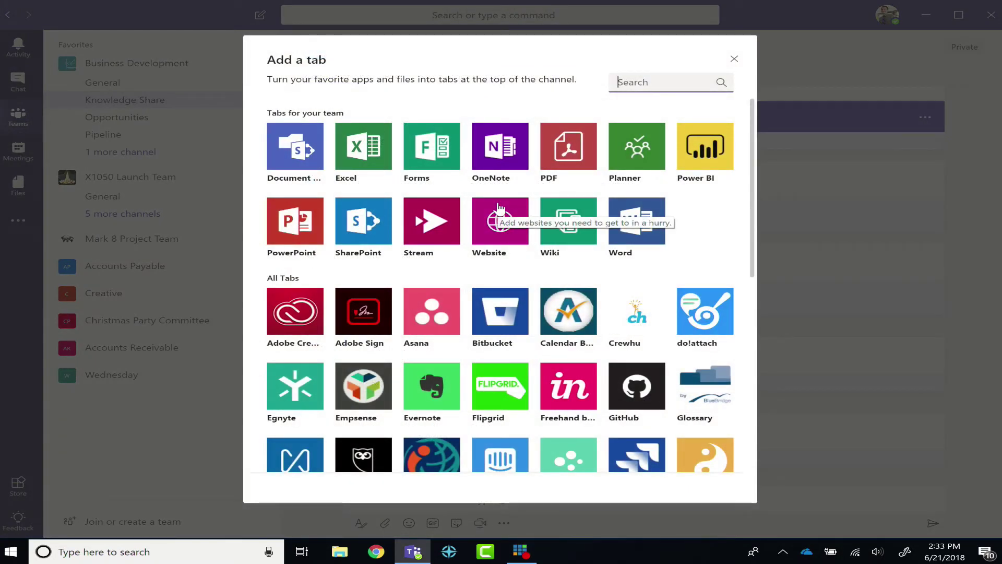
click(505, 165)
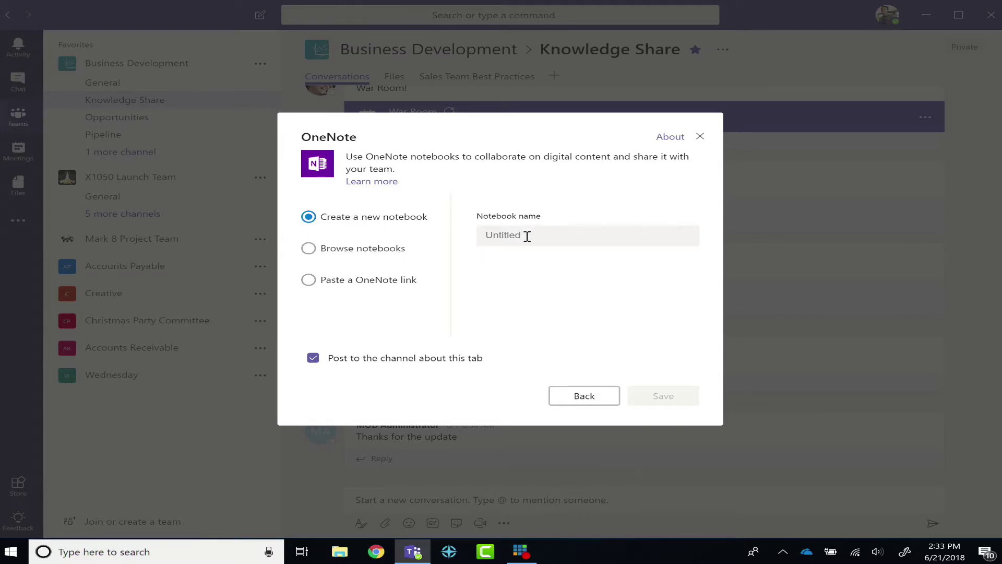
click(307, 249)
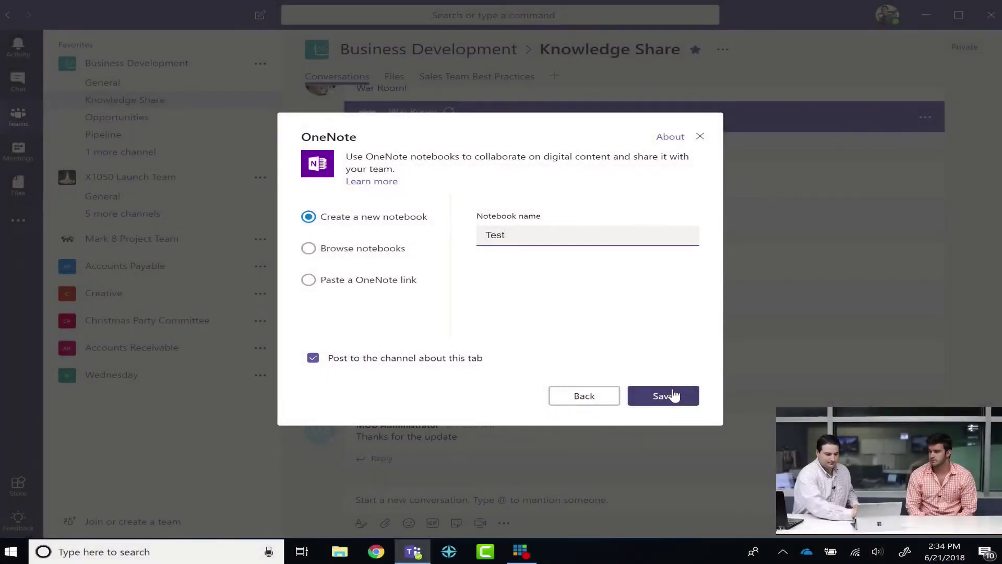
click(674, 395)
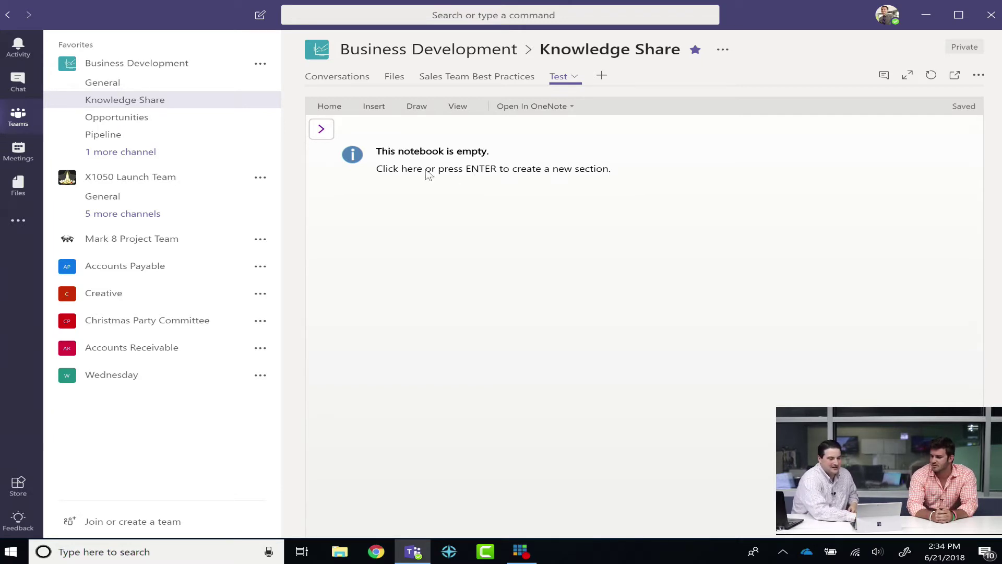
Step: Create a first section named Appetizers in the empty Test notebook
click(443, 173)
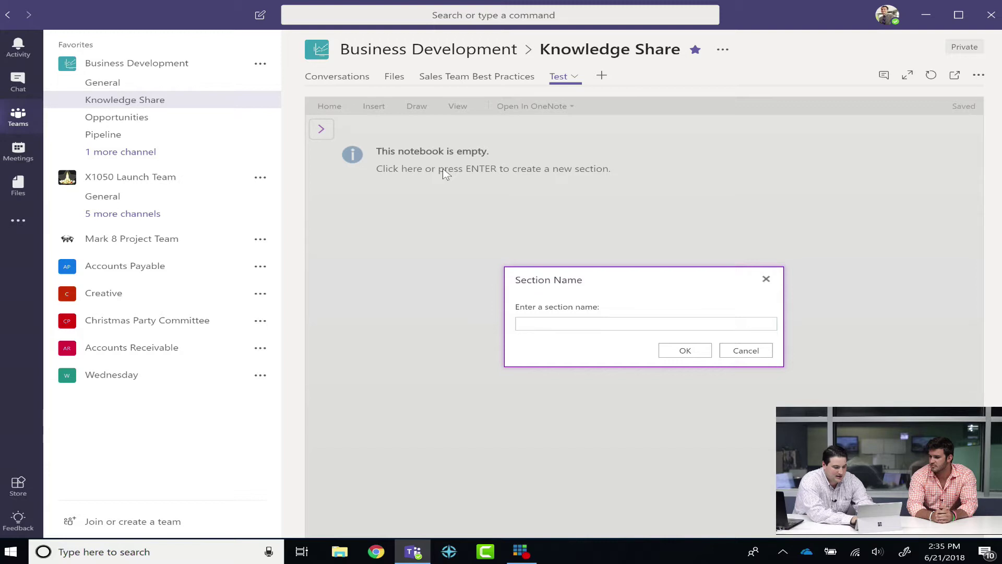
text(etizers)
click(685, 350)
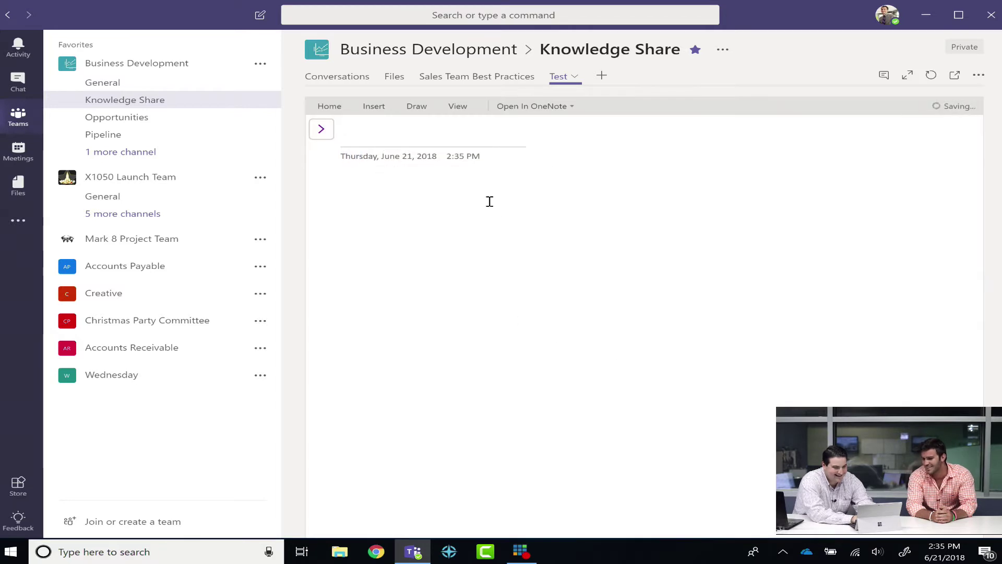
Step: Title the untitled page in the Appetizers section "June 21"
click(321, 129)
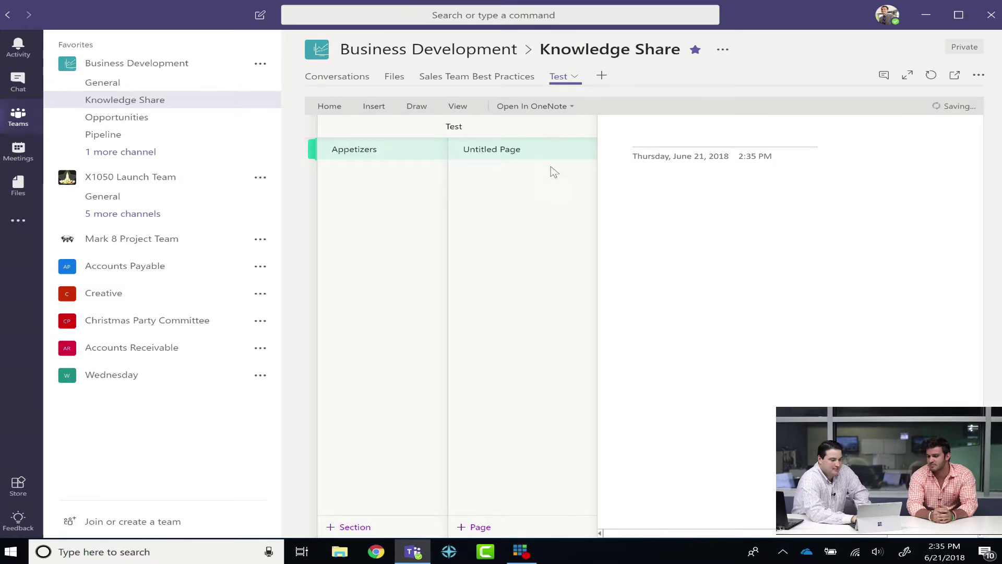
click(629, 172)
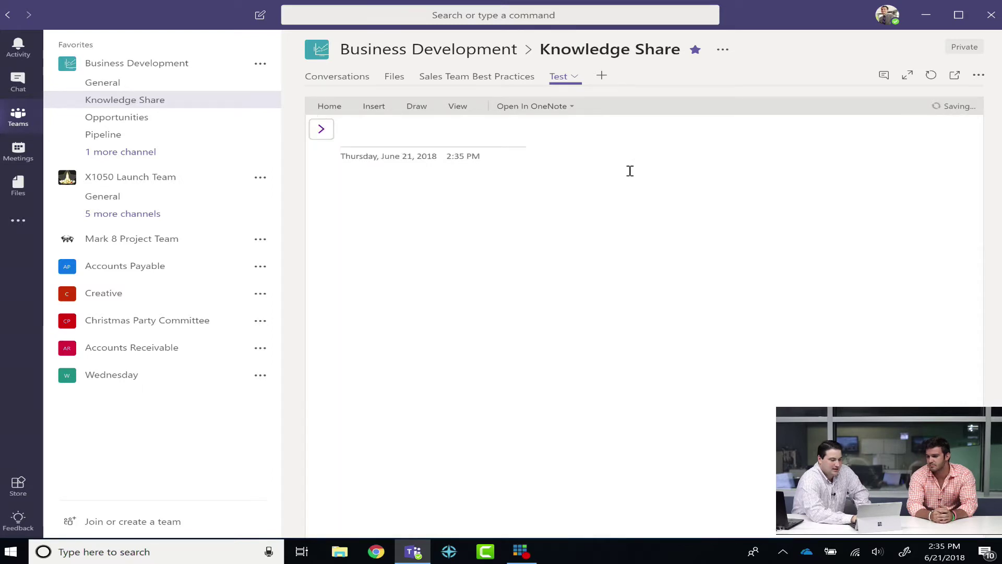
click(322, 130)
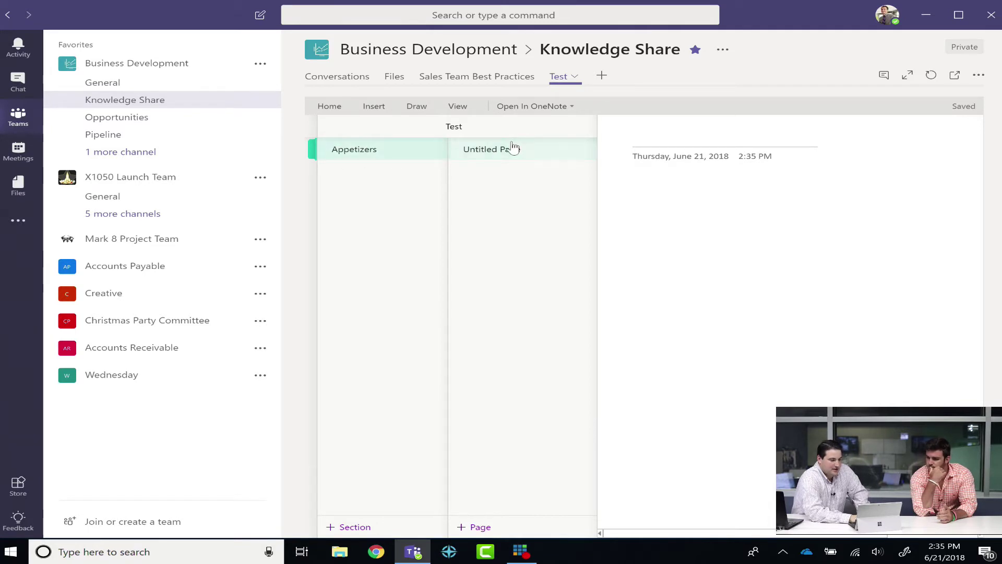
click(681, 137)
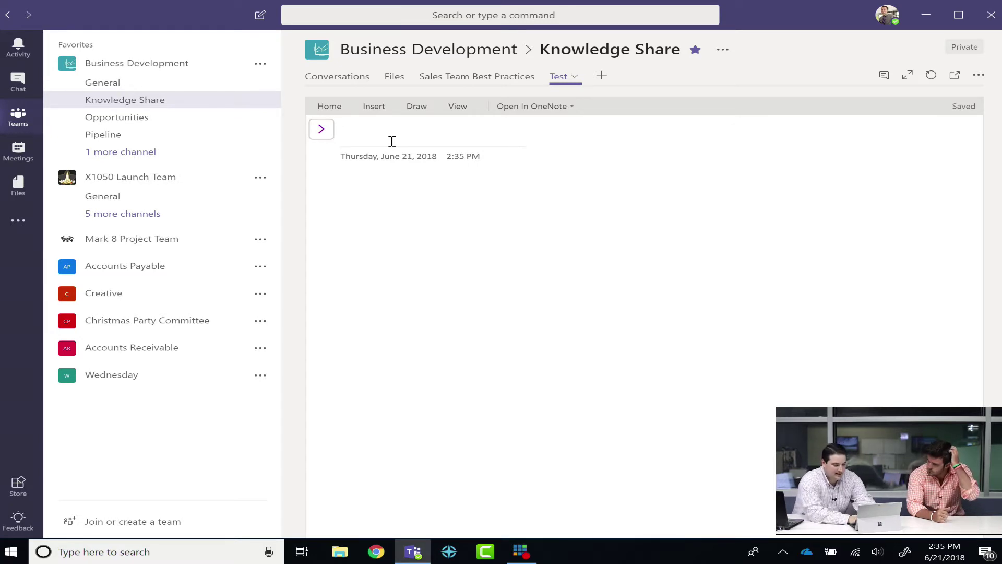
text(June 21)
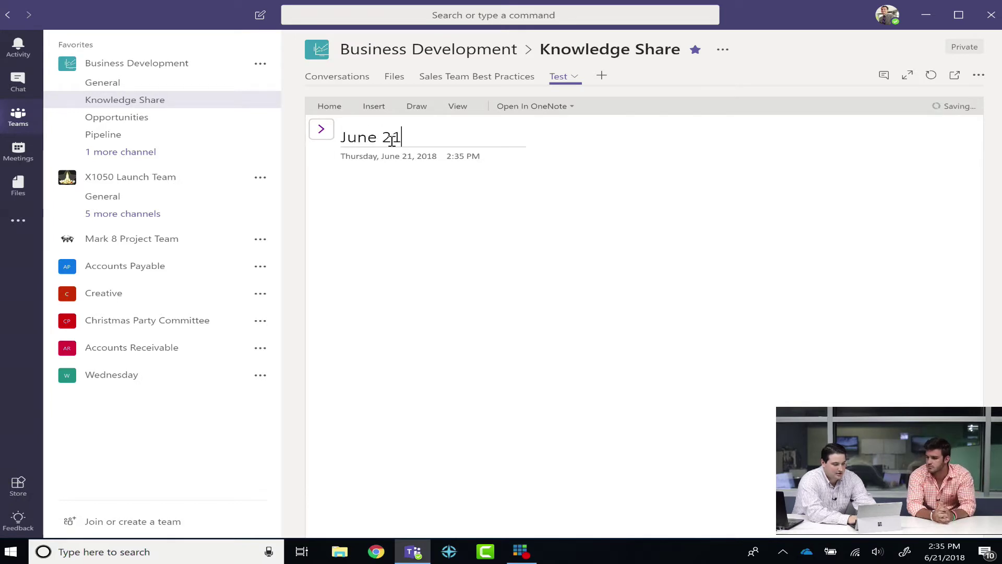
key(Return)
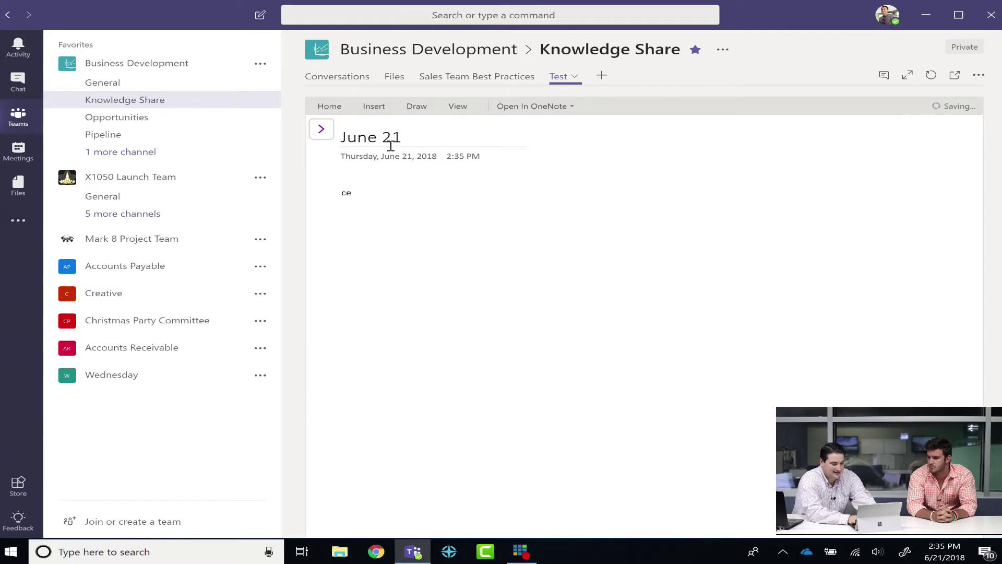
Step: List "Cheese and crackers", "Meatballs" and "sauce" on separate lines in the body of the June 21 page
text(cheese and crackers)
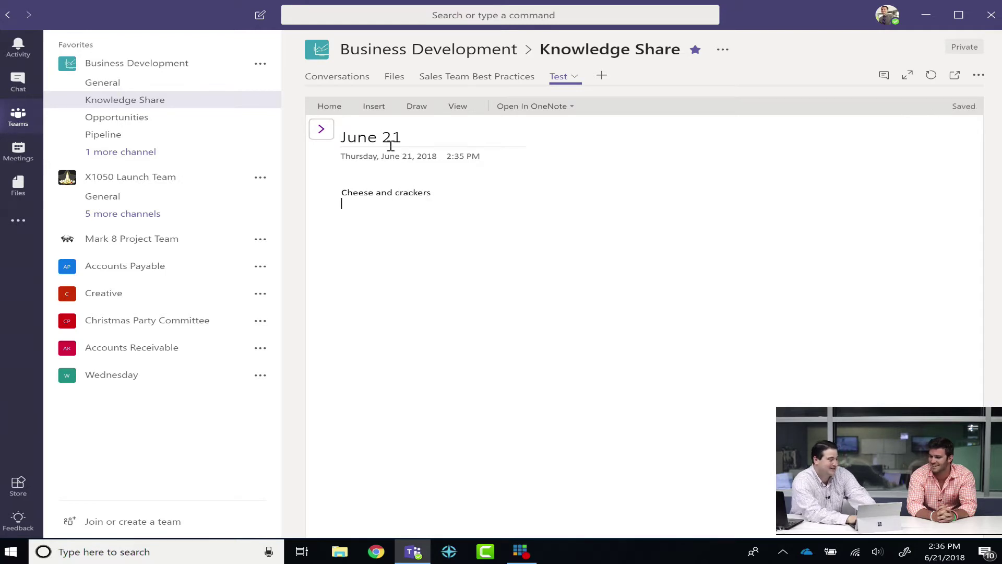
text(meatballs)
key(Return)
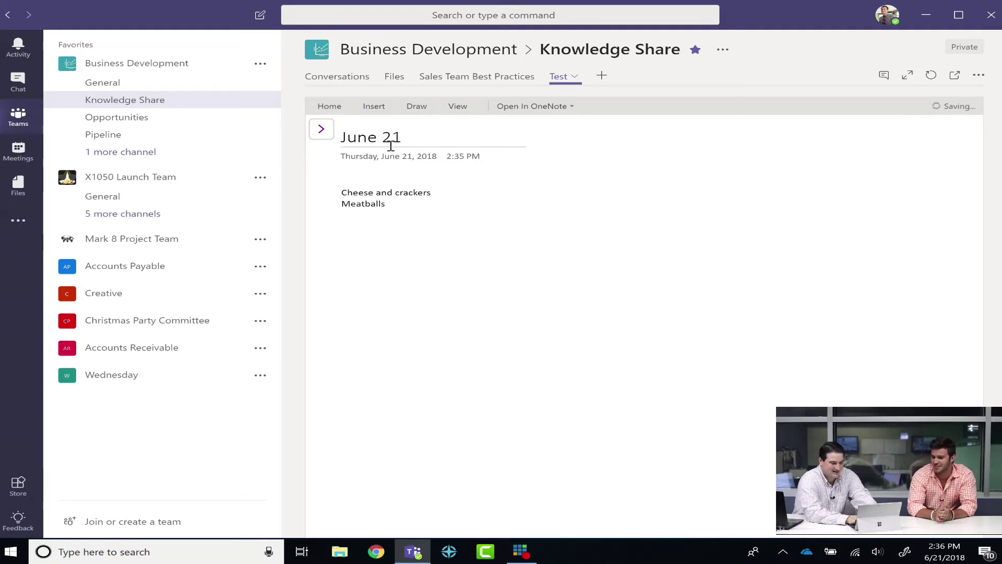
text(sauce)
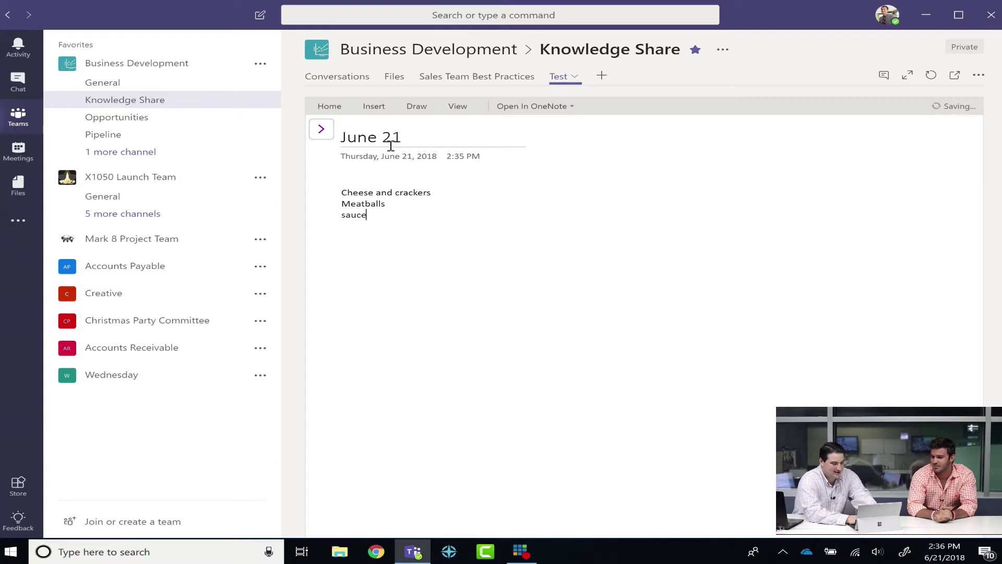
click(321, 128)
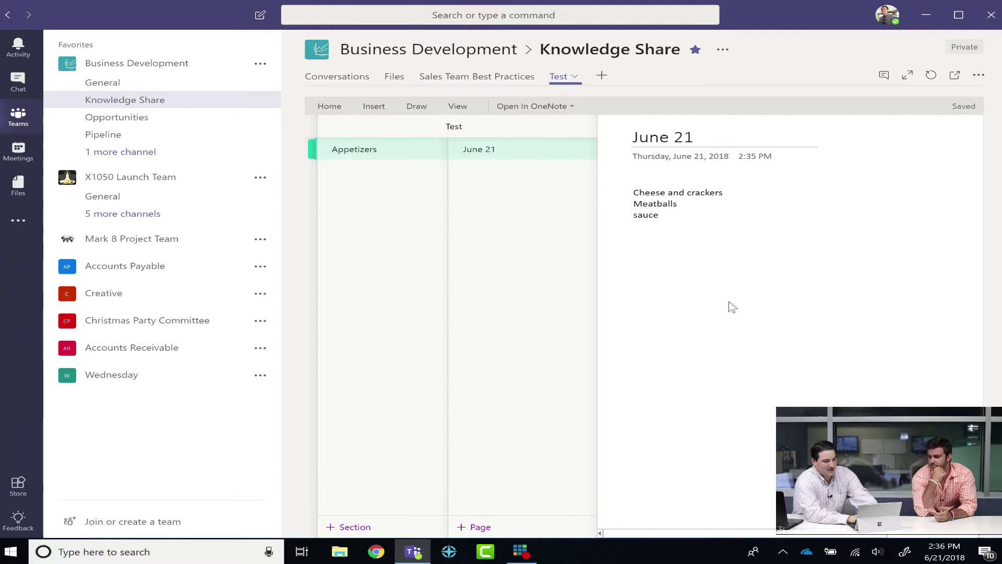
Step: Replace the "sauce" line on the June 21 page with "Mac and cheese"
click(705, 245)
key(BackSpace)
key(BackSpace)
key(BackSpace)
key(BackSpace)
key(BackSpace)
key(BackSpace)
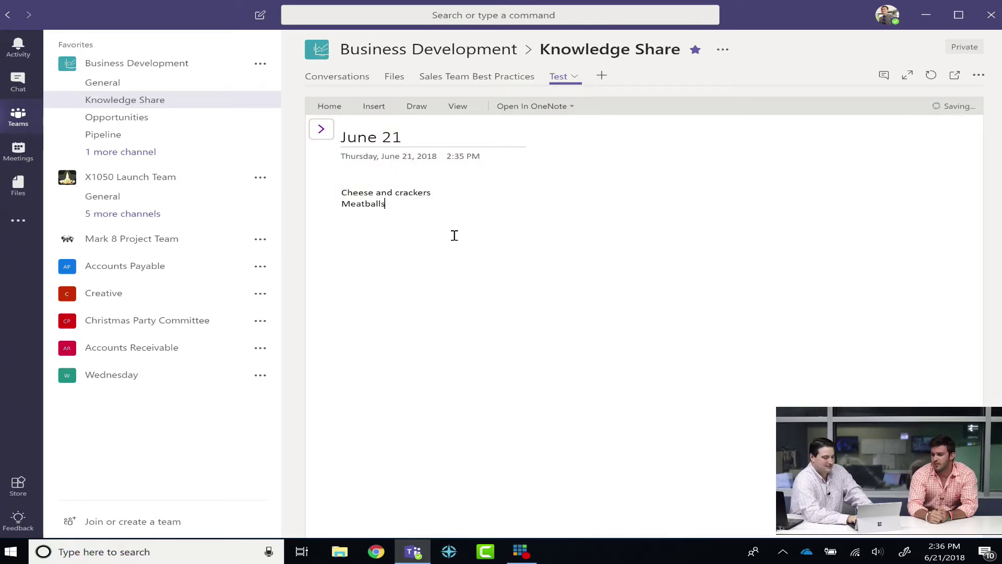
key(Return)
text(Mac )
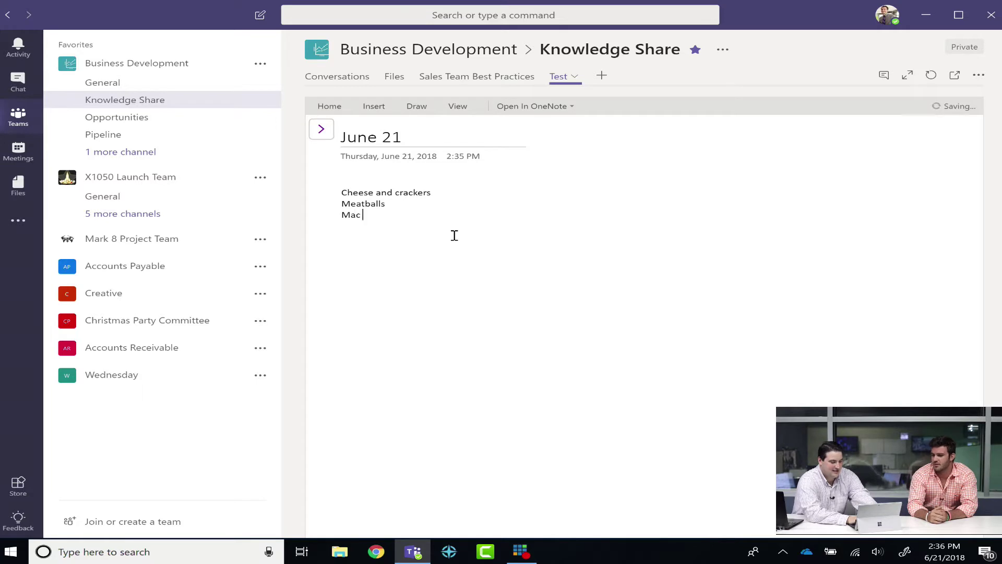
text(and cheese)
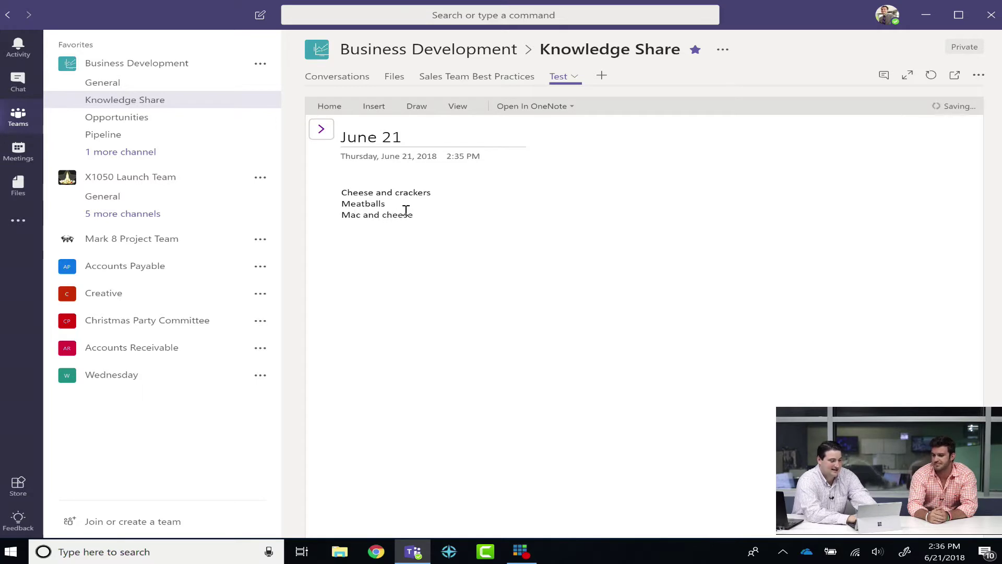
Step: Add a second page titled "June 22" to the Appetizers section
click(322, 132)
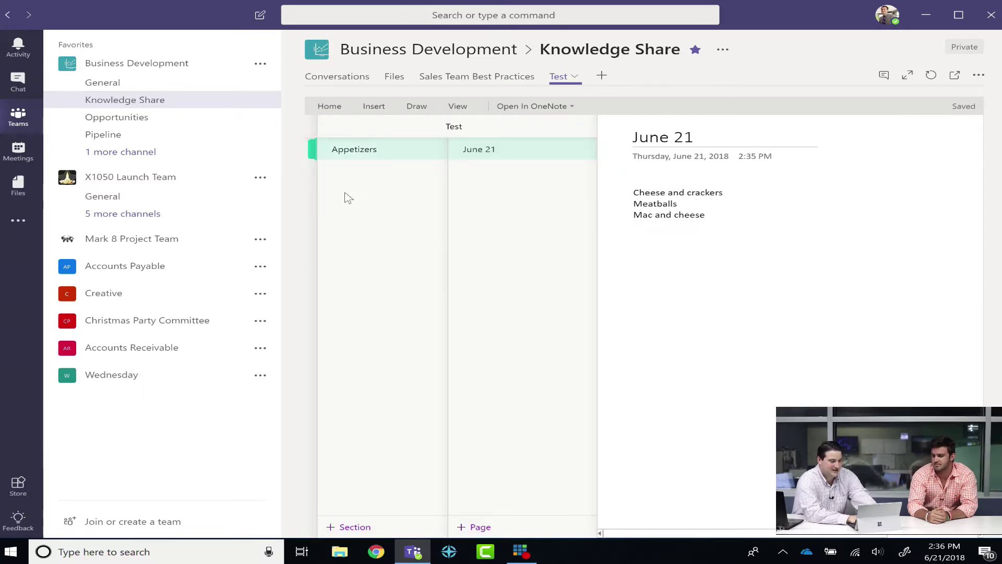
click(479, 528)
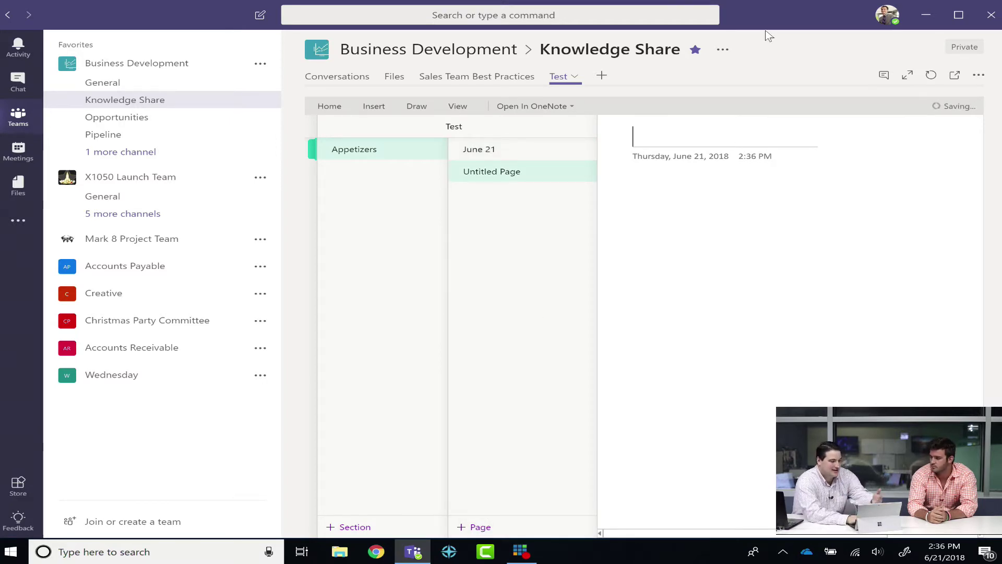
text(june 22)
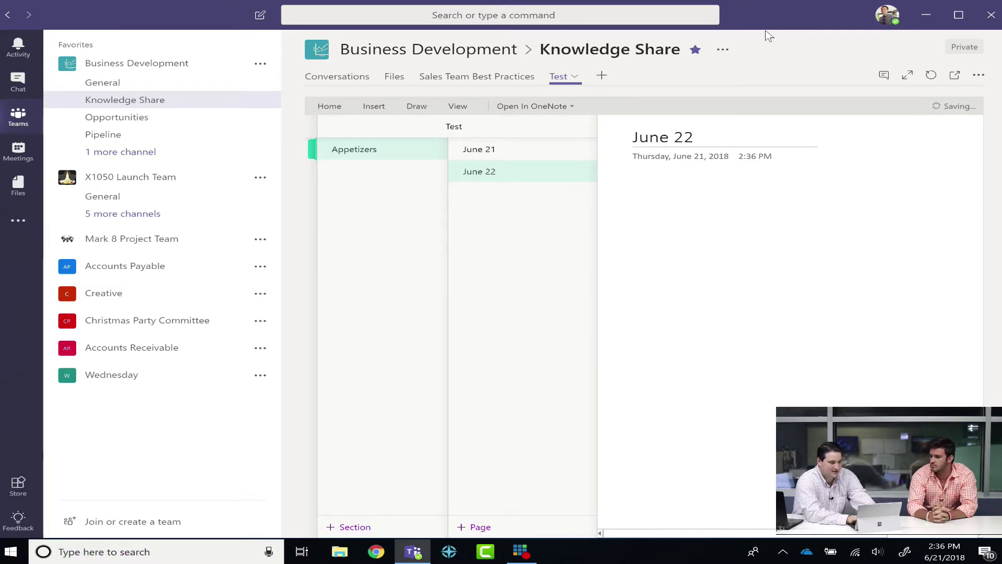
Step: List "Crab dip" and "Pretzels" on separate lines in the body of the June 22 page
click(699, 201)
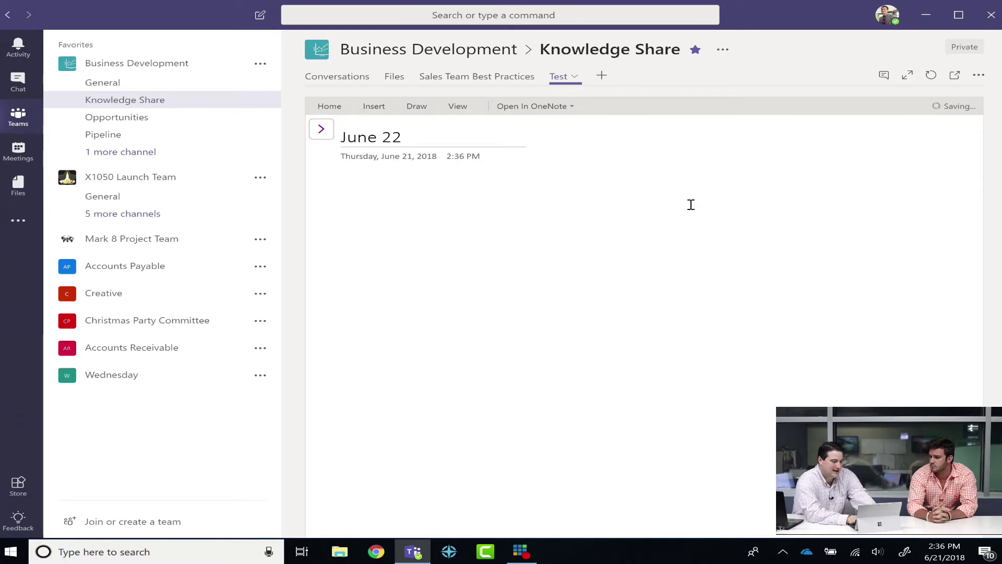
text(dip)
key(Return)
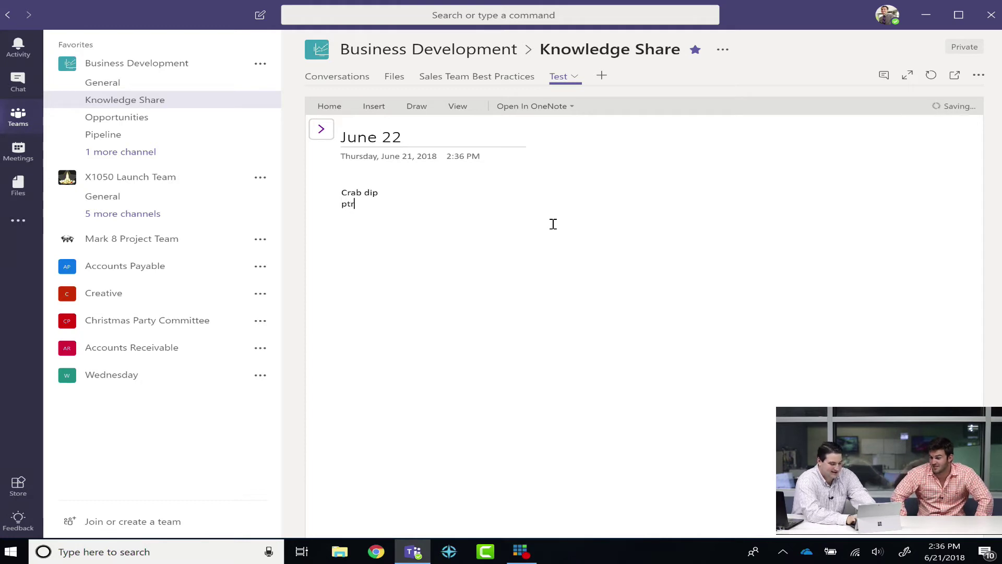
key(BackSpace)
key(BackSpace)
text(pret)
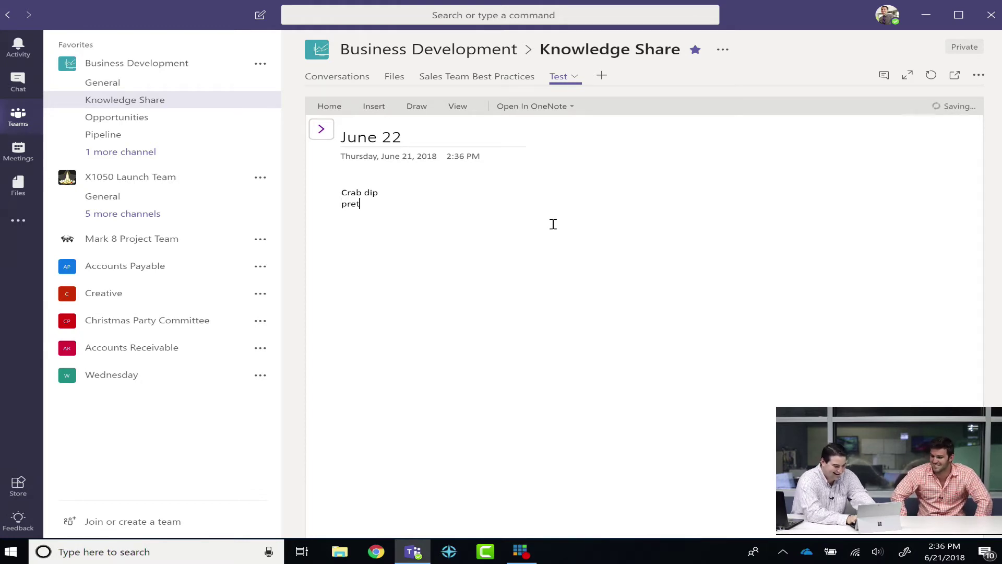
text(zels)
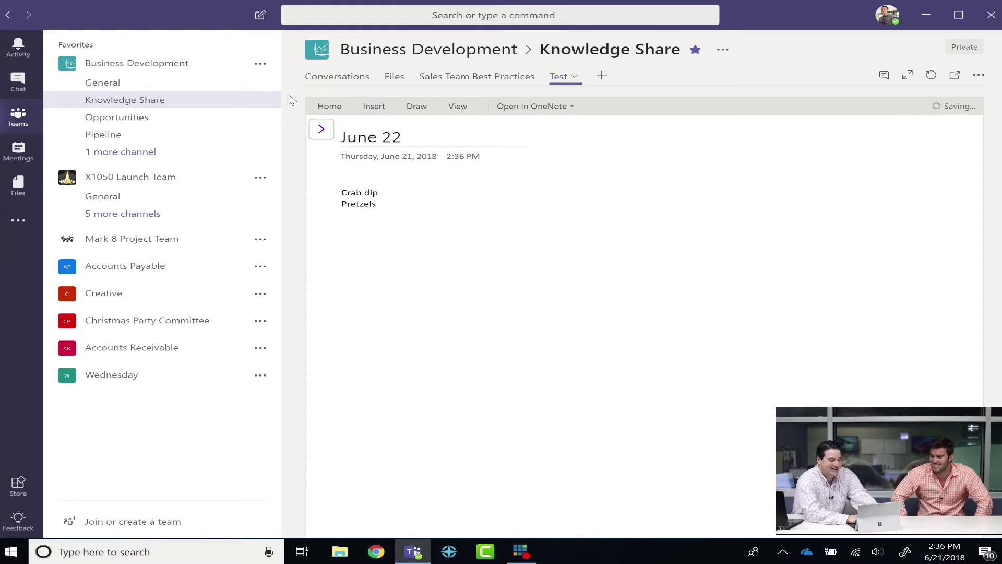
Step: Add a second section named "main course" to the Test notebook
click(322, 135)
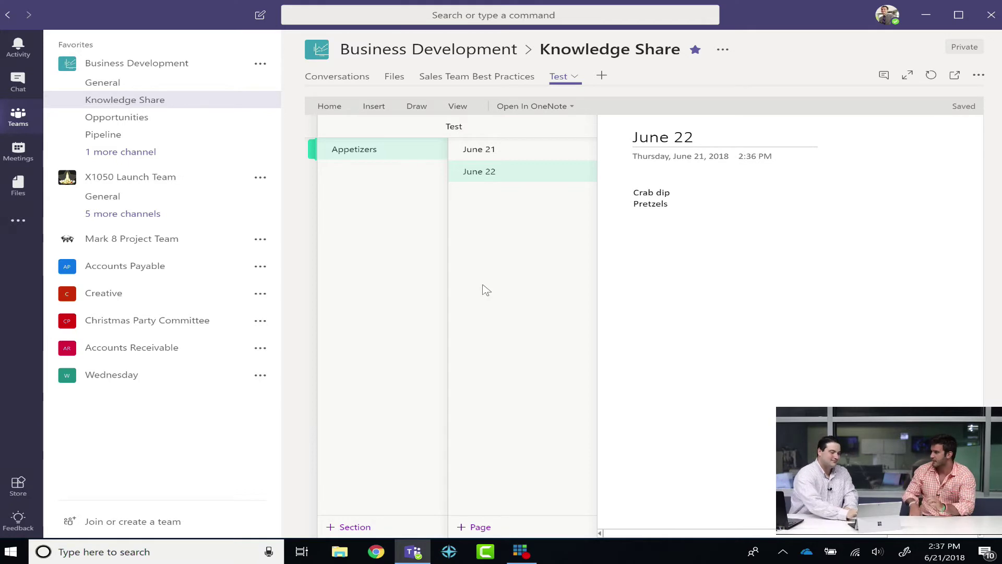
click(352, 527)
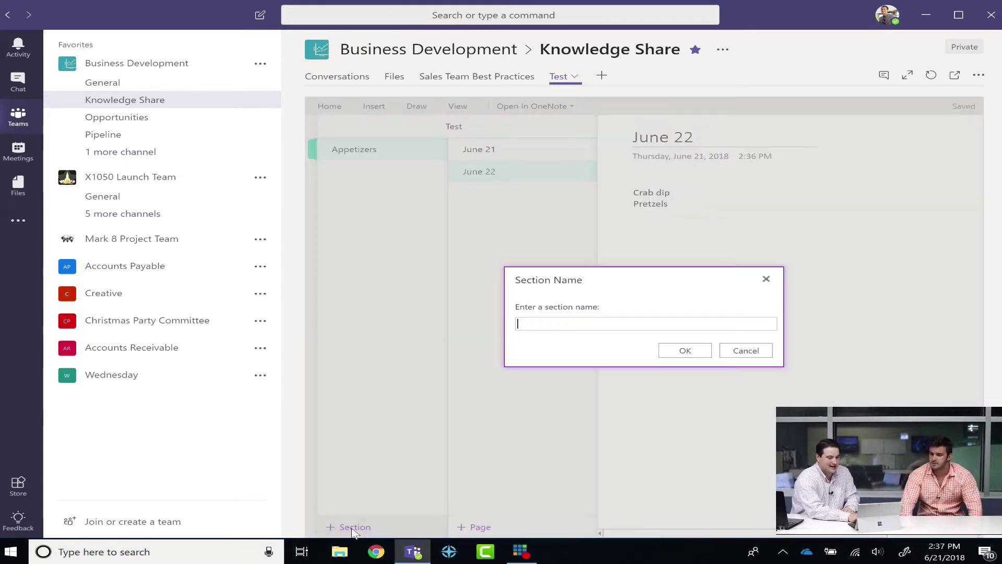
text(main course)
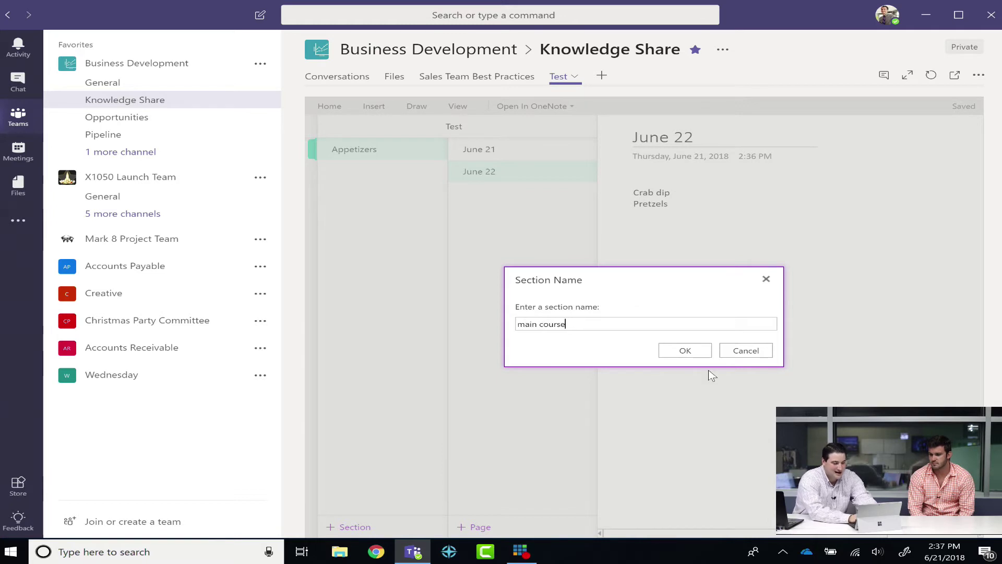
click(679, 350)
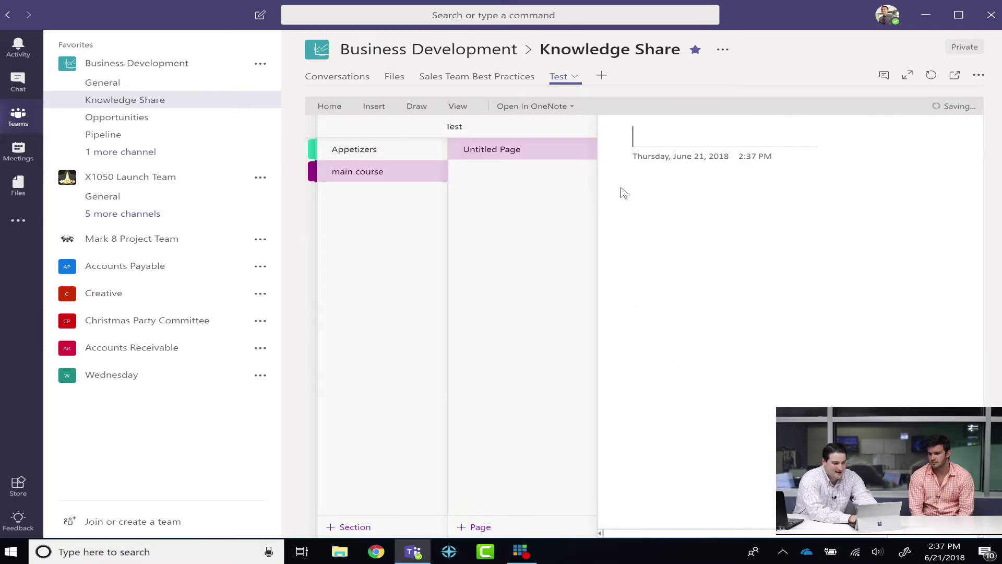
Step: Title the new main course page "June 21" and enter "Pizza pepperoni" in its body
text(June 21)
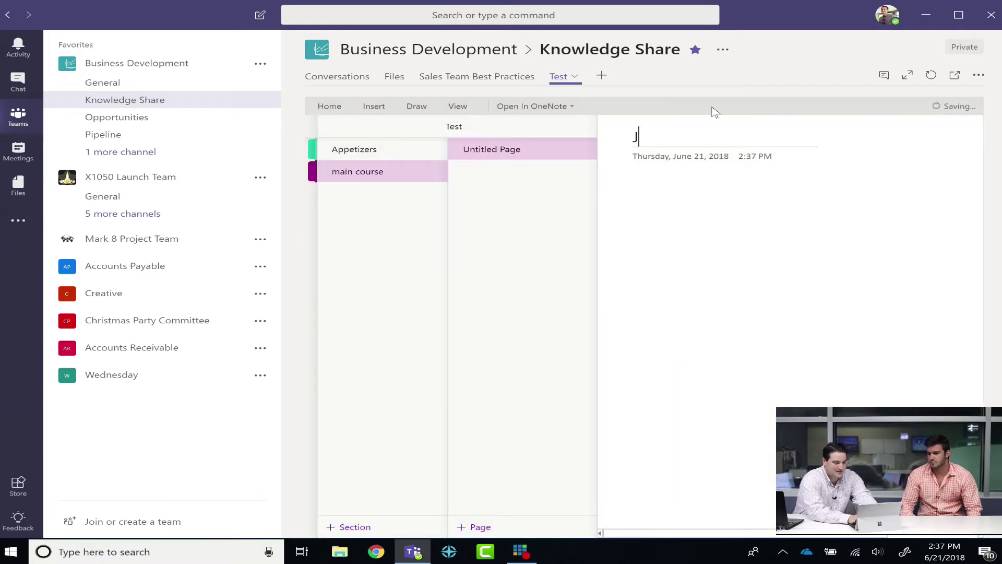
click(700, 180)
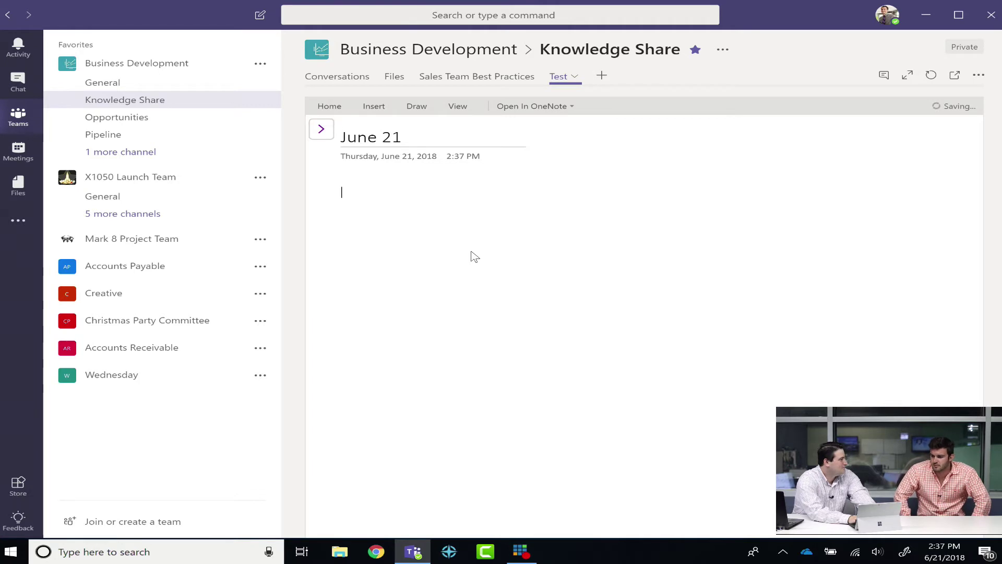
text(za)
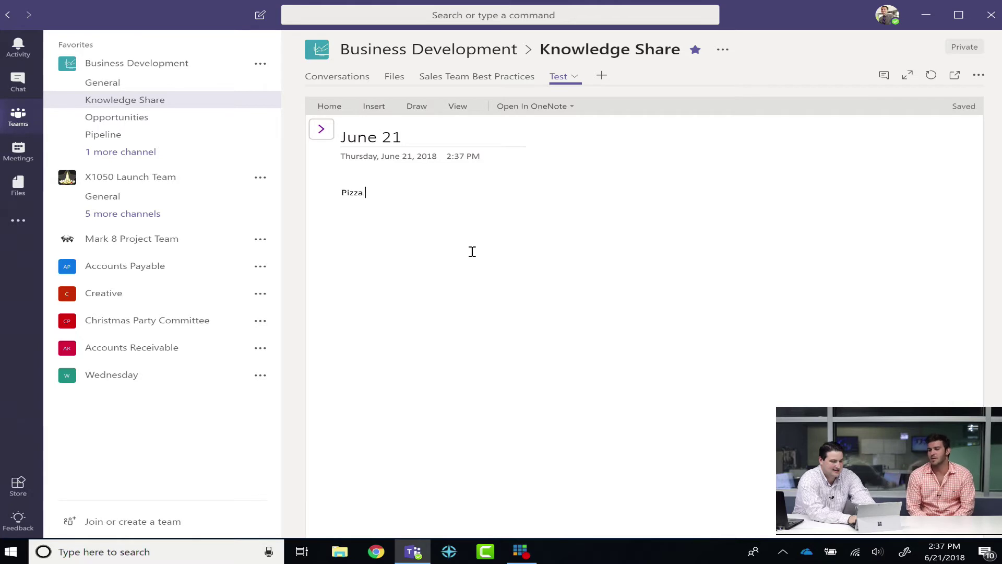
text(pepperoni)
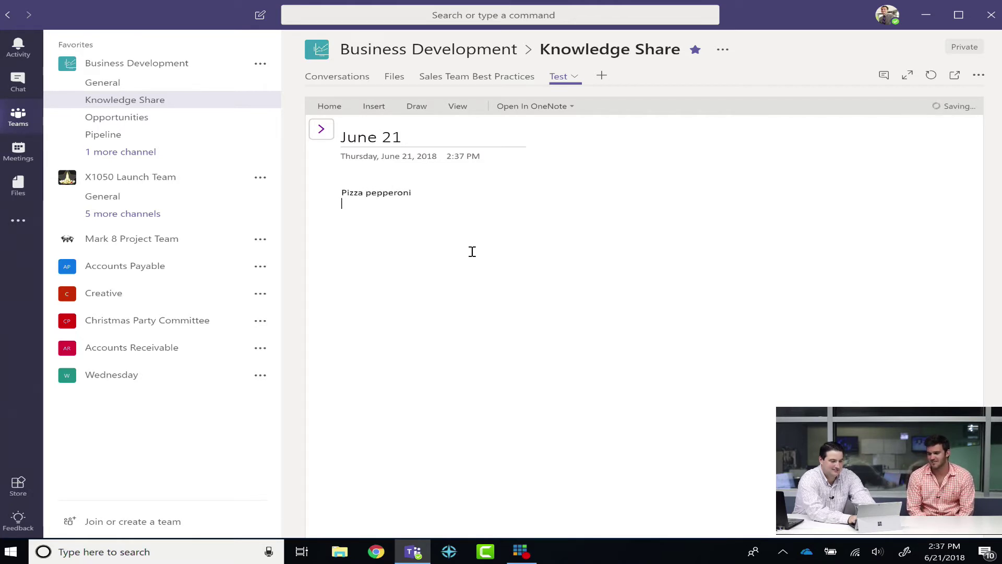
click(317, 136)
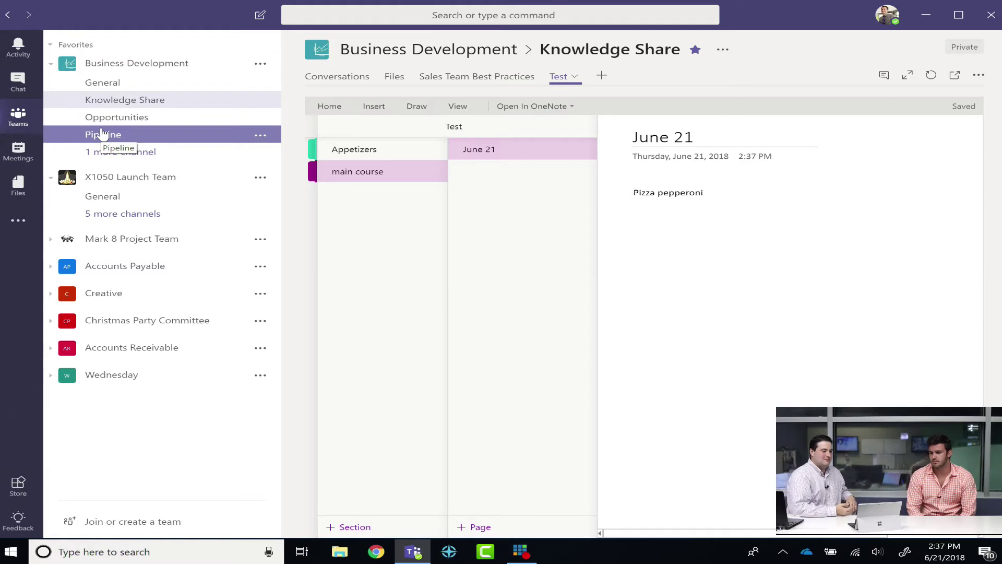
Step: Reopen the Test notebook tab in the Knowledge Share channel and rename the tab "our restaurant"
click(120, 104)
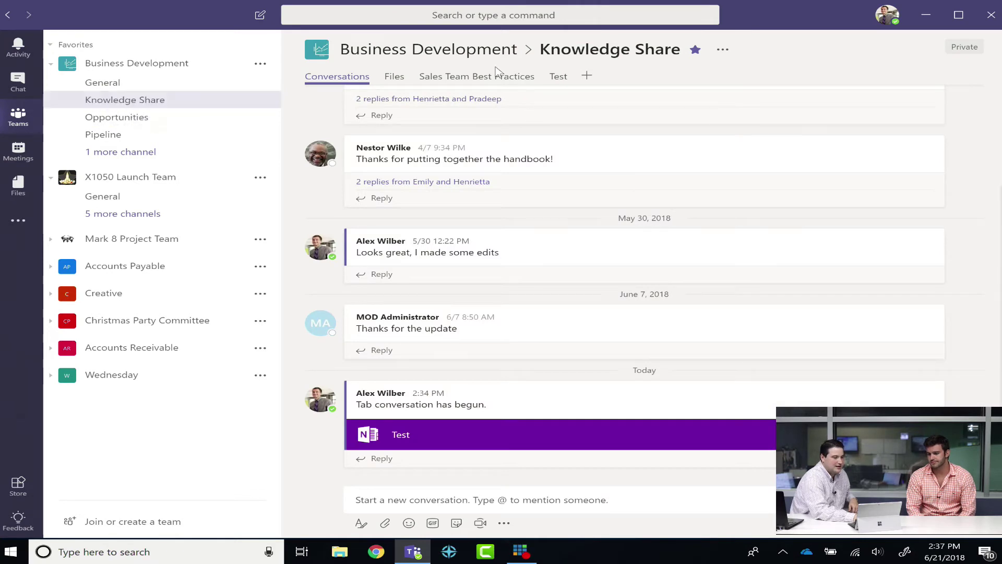
click(564, 78)
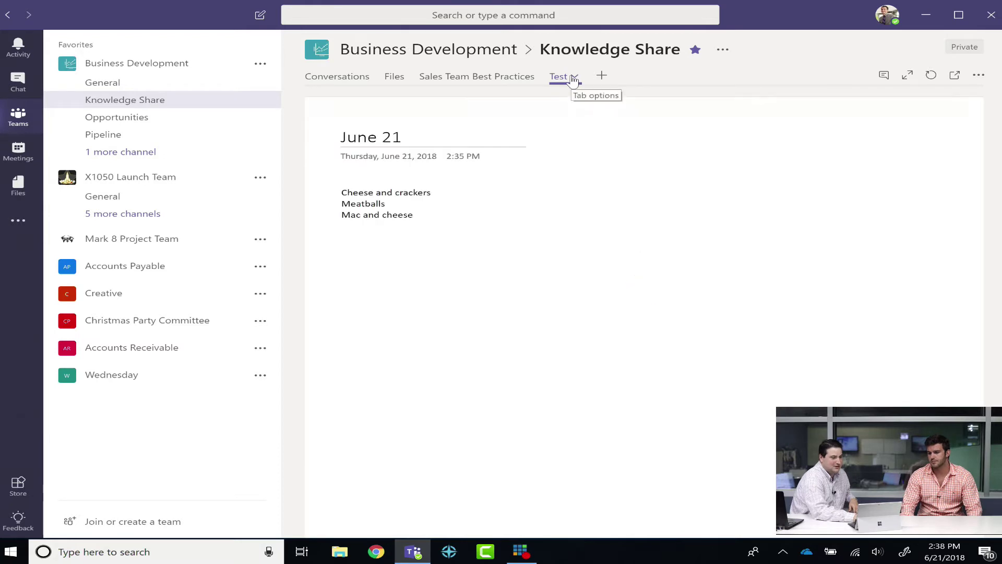
click(573, 79)
click(554, 104)
text(our restaurant)
click(647, 312)
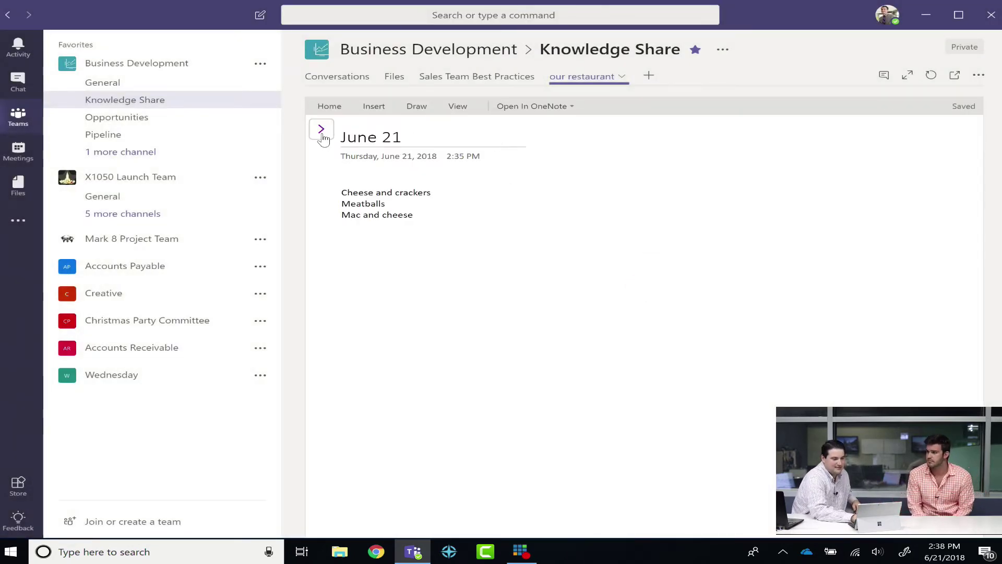
Step: Show the notebook's sections and pages, and check who else is in the notebook and where they are working
click(321, 129)
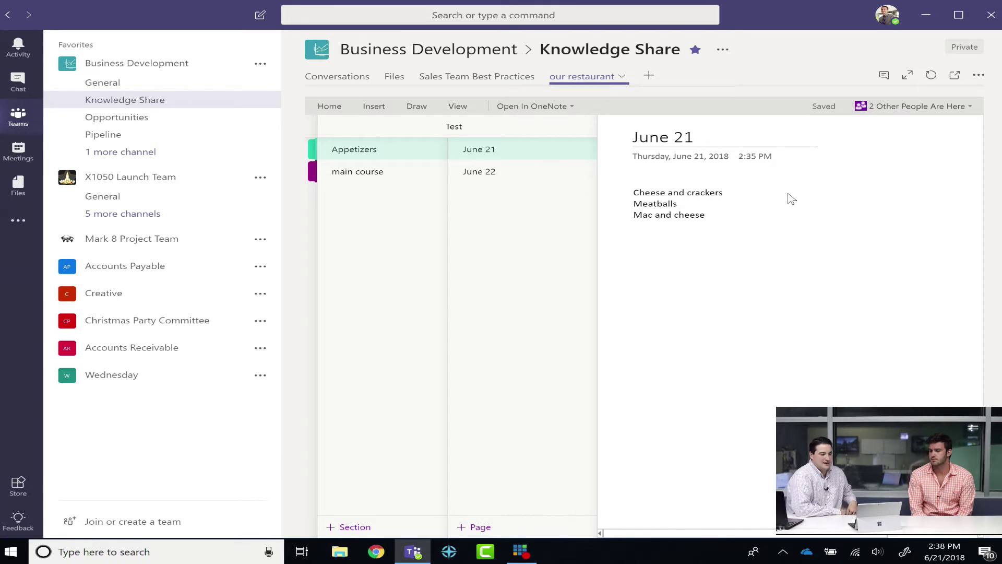
click(908, 107)
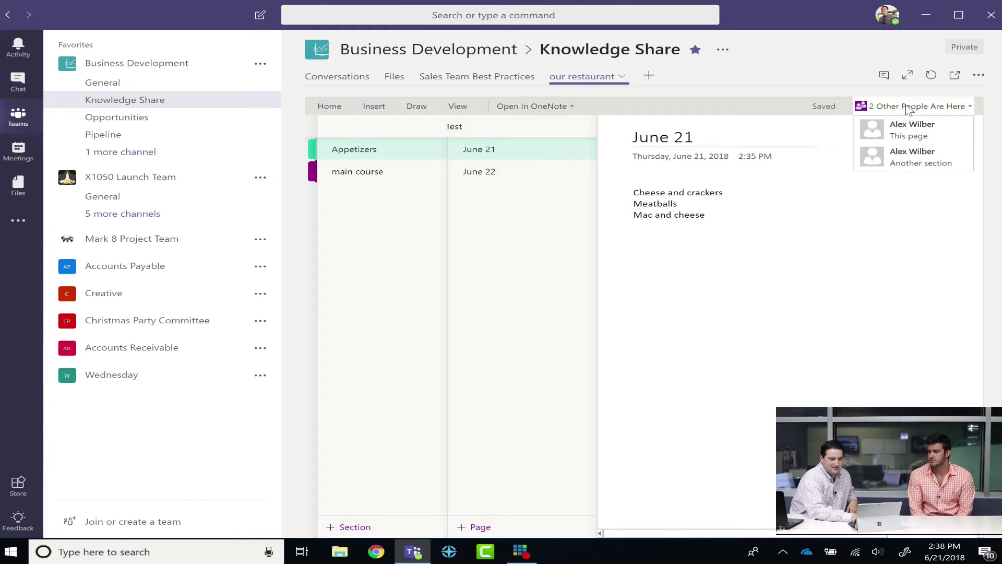
click(928, 167)
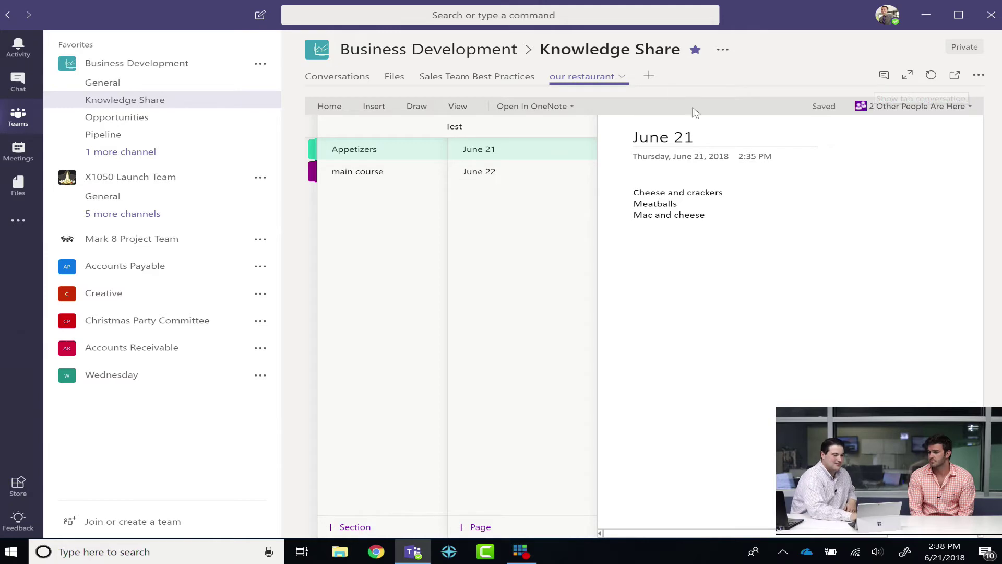
Step: Add a OneNote tab to the Opportunities channel using the existing Test notebook, with "main course" as default section, and show its sections
click(182, 120)
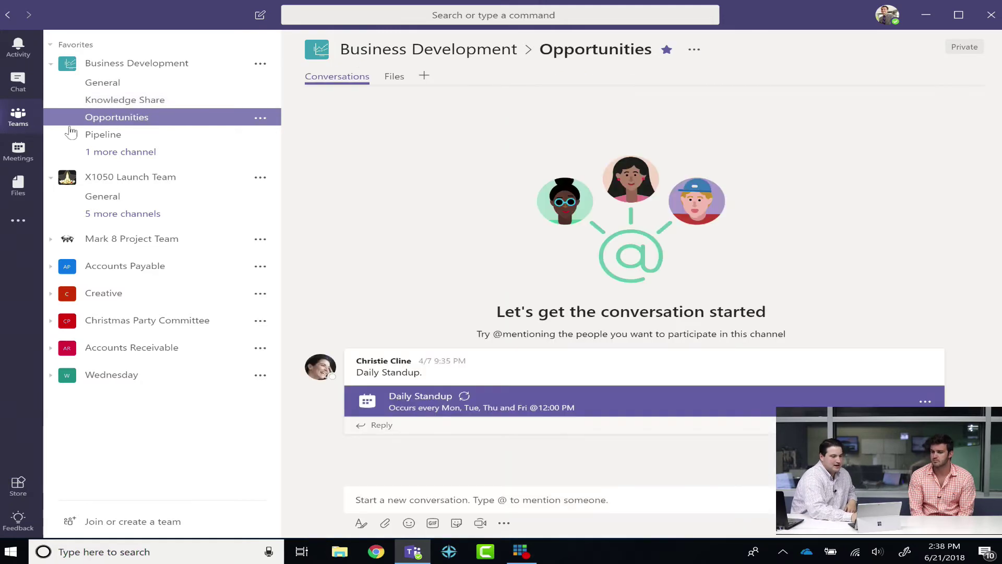
click(424, 76)
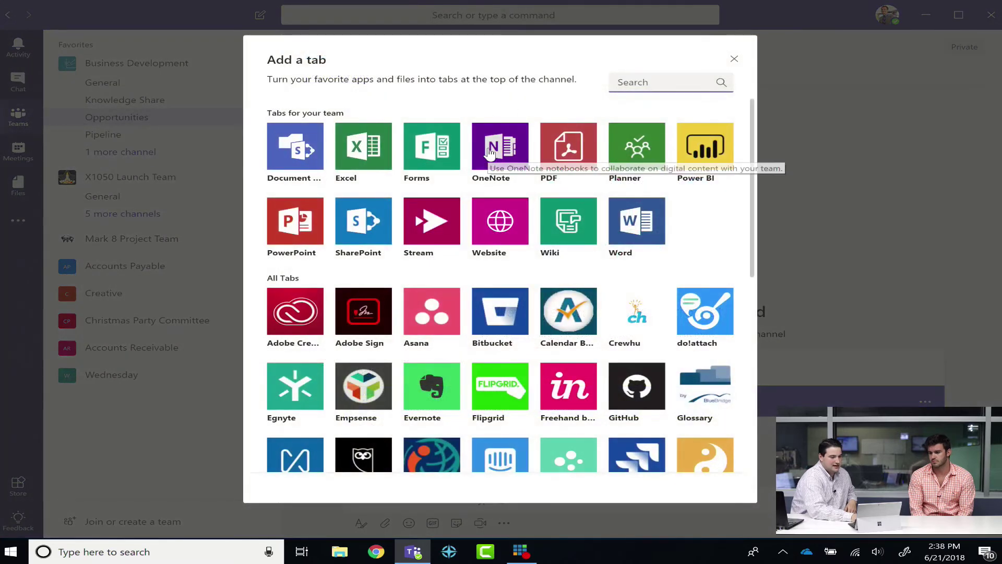
key(Escape)
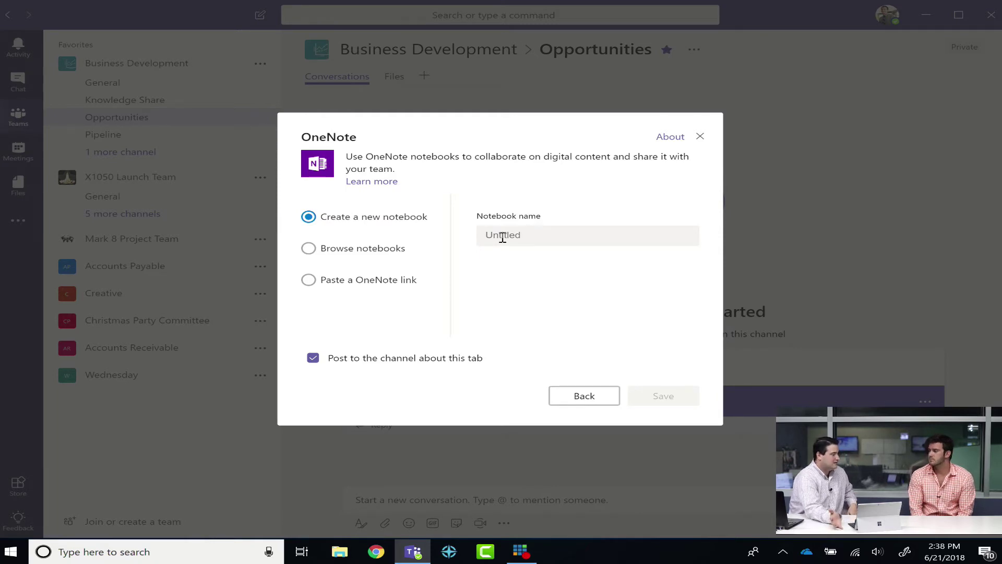
click(371, 252)
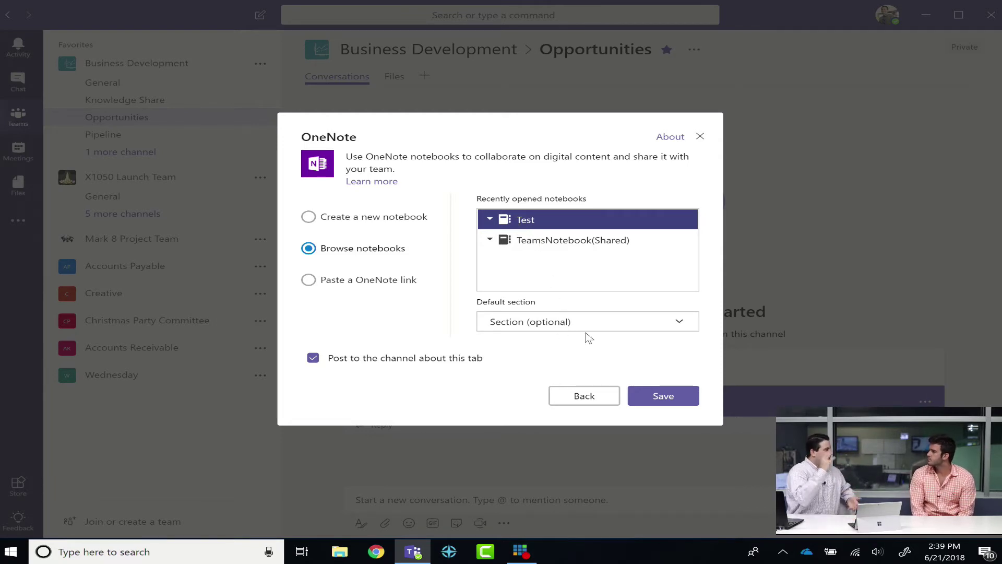
click(554, 321)
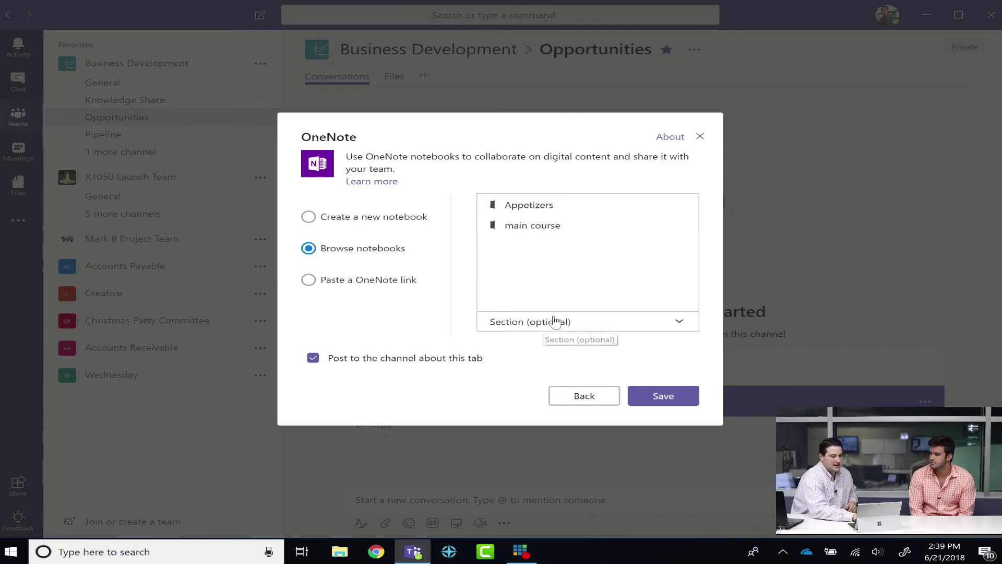
click(536, 232)
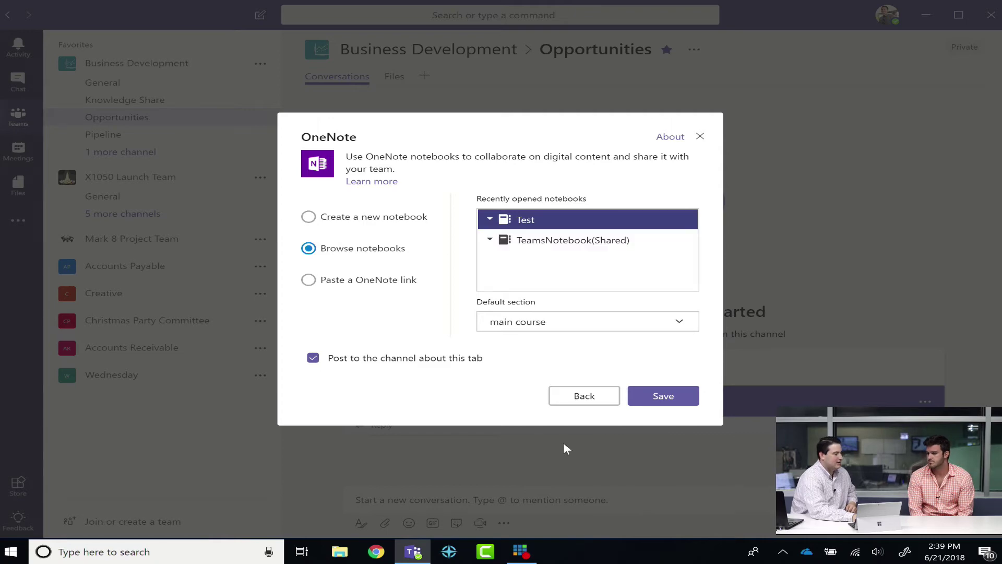
click(685, 397)
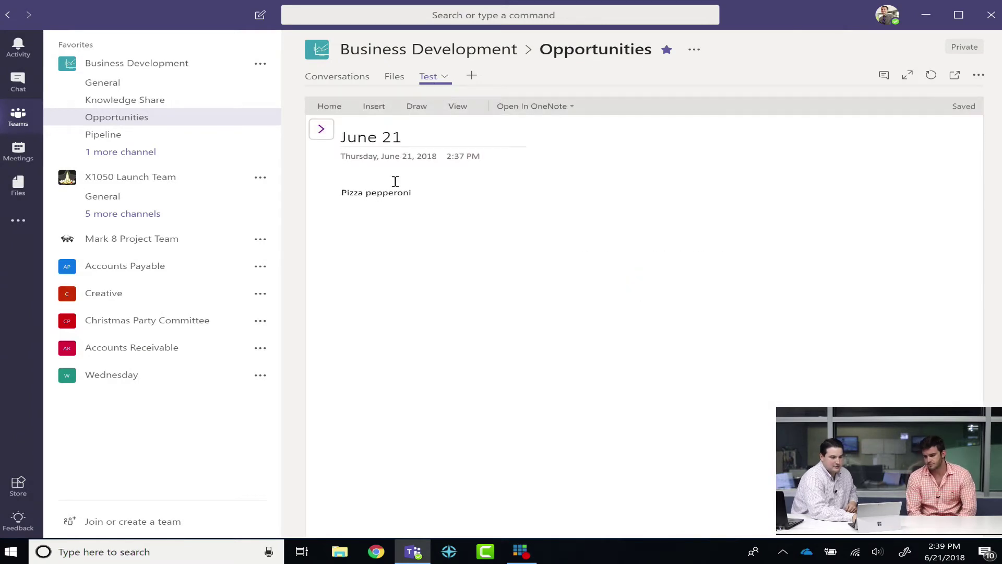
click(322, 134)
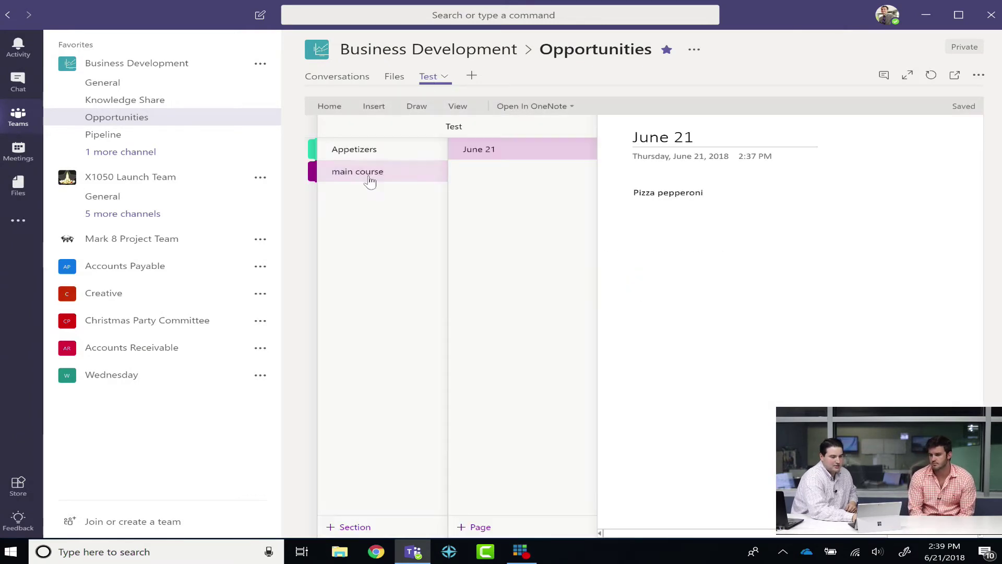
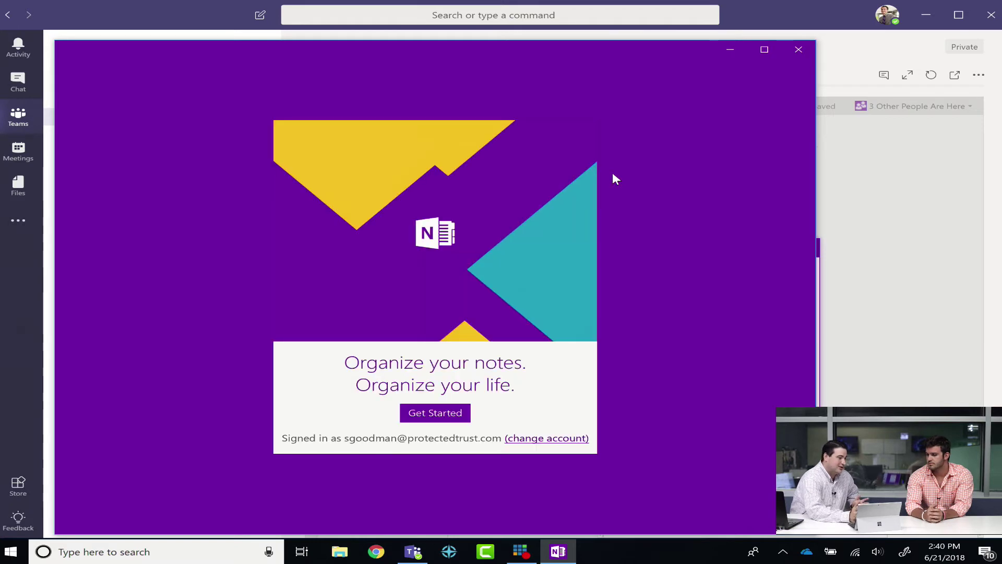
Step: Try to open the notebook in the OneNote desktop app, and return to the Test tab in Teams
click(434, 413)
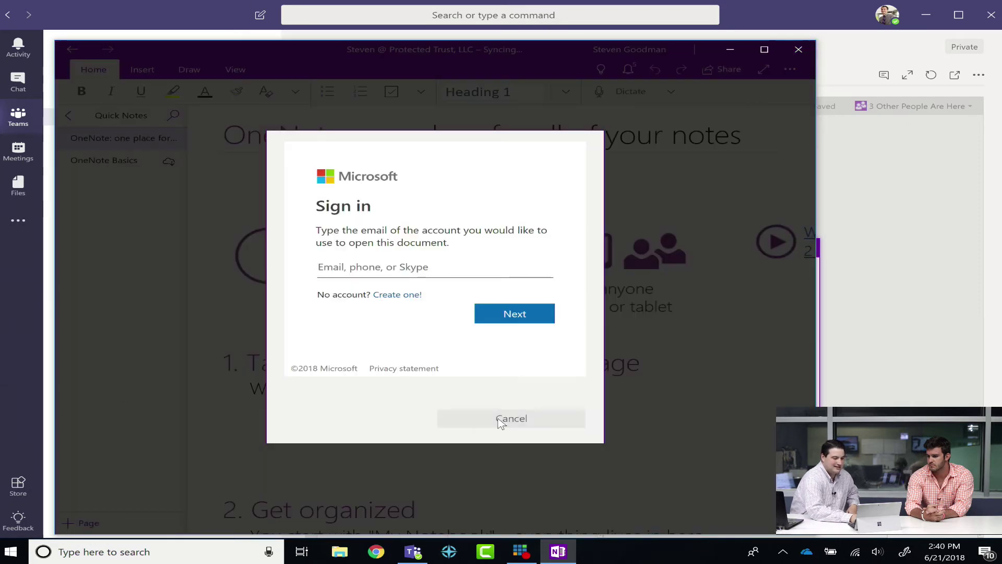
click(504, 417)
click(537, 313)
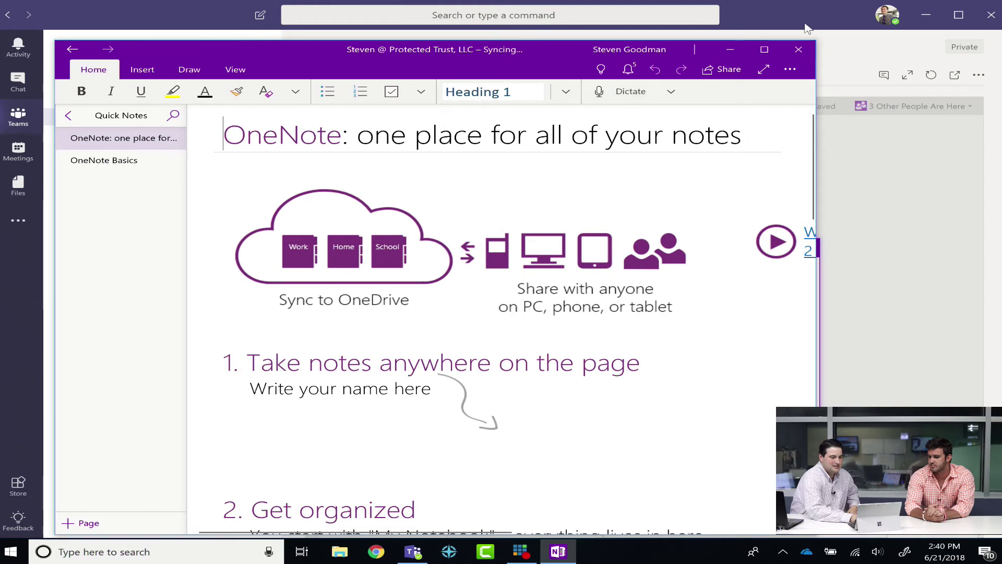
click(799, 49)
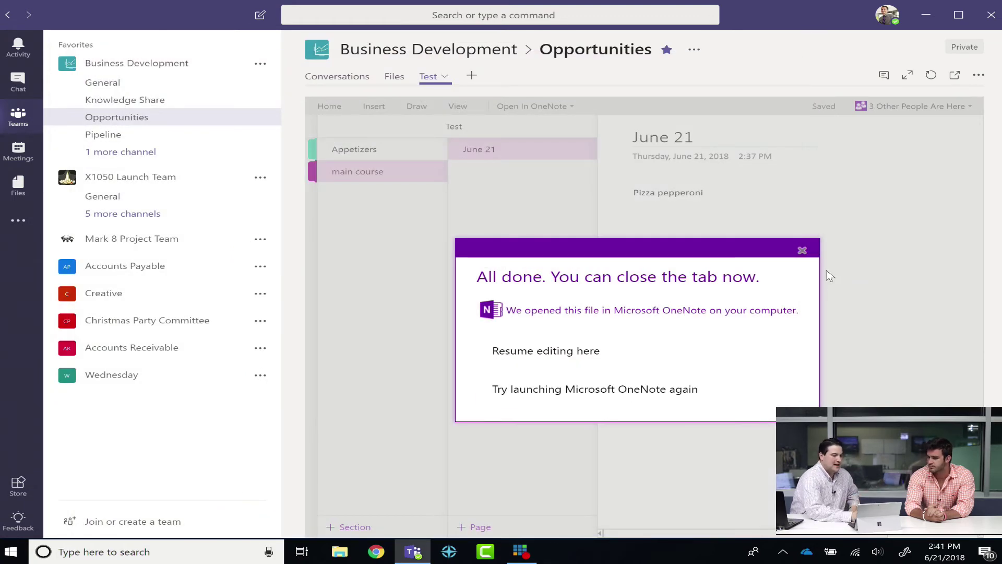
click(803, 251)
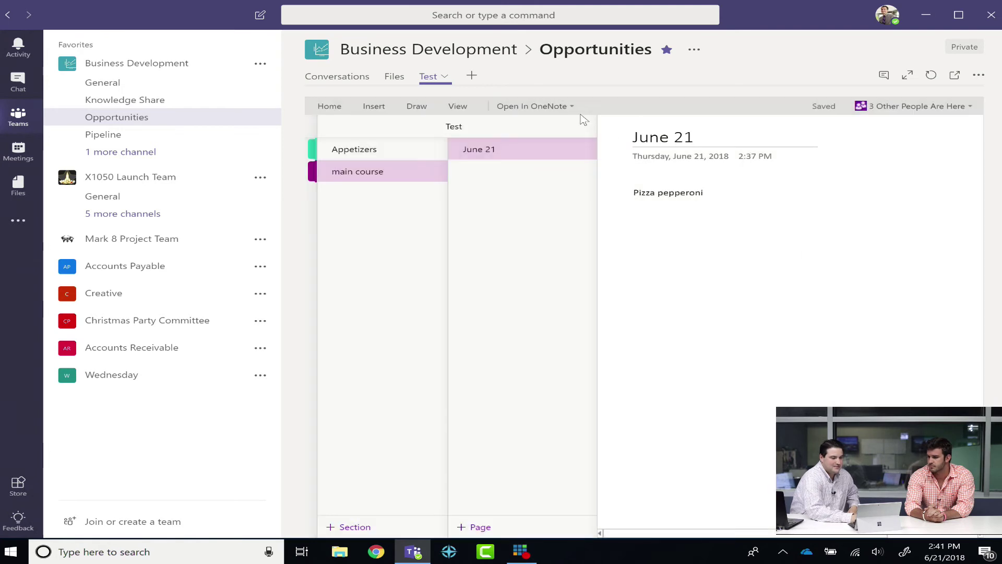
Step: Draw freehand scribbles with the black Pen beside and below the "Pizza pepperoni" note on the June 21 page
click(731, 277)
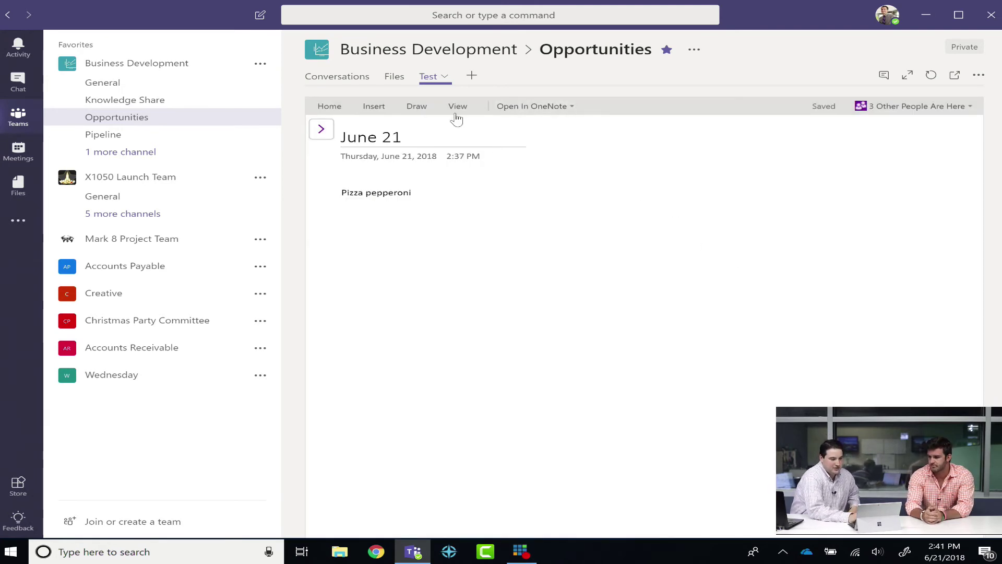
click(419, 107)
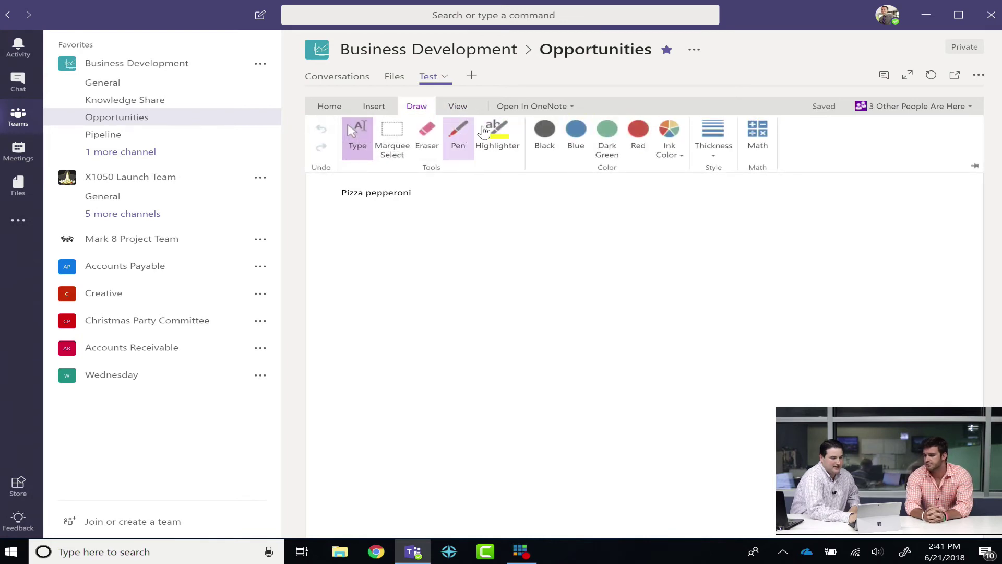
click(545, 133)
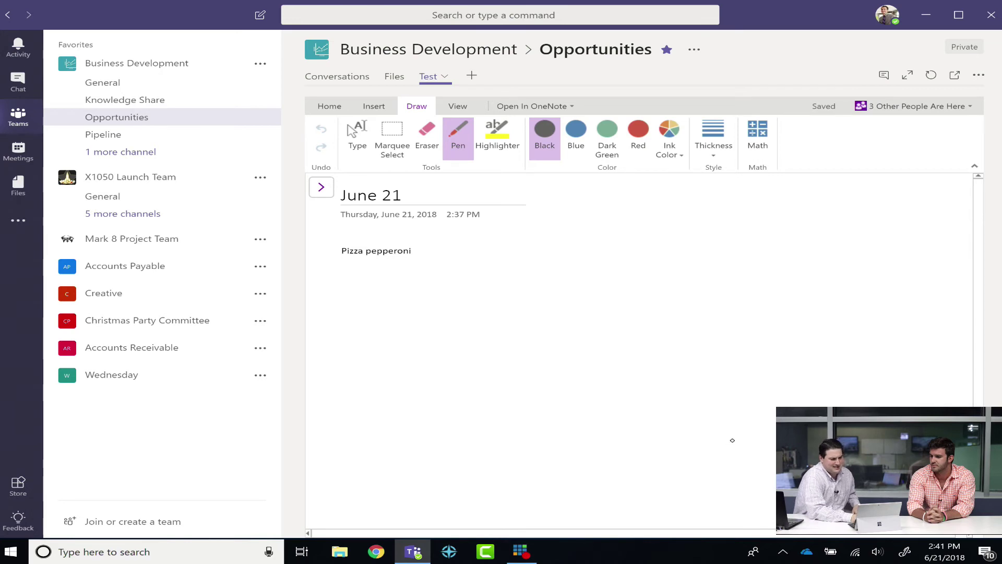
click(707, 267)
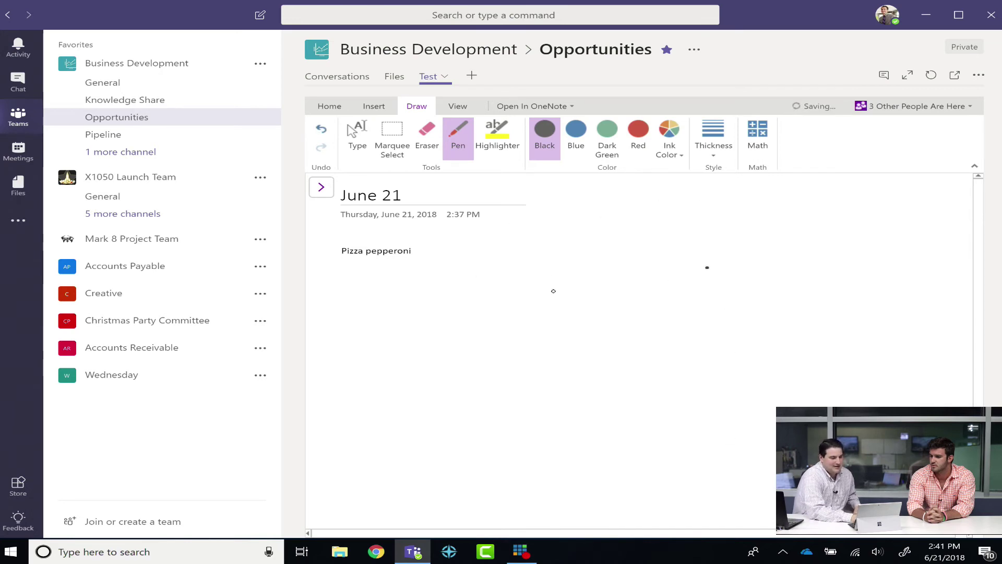
mouse_move(553, 271)
mouse_down()
mouse_move(627, 321)
mouse_move(763, 334)
mouse_move(815, 292)
mouse_up()
mouse_move(643, 411)
mouse_down()
mouse_move(436, 368)
mouse_move(679, 313)
mouse_move(731, 368)
mouse_up()
drag(783, 337, 570, 332)
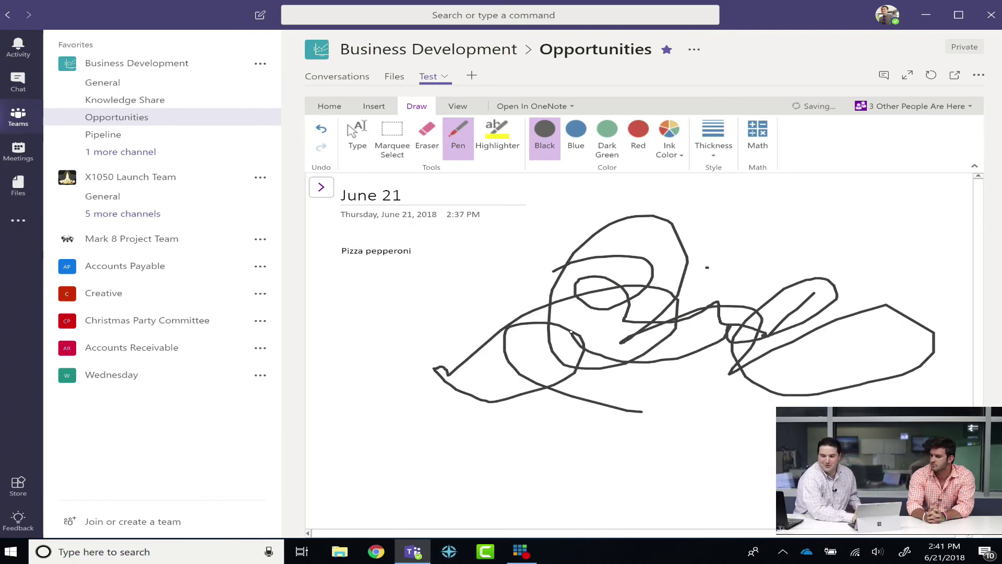
Step: Look at the Math tool's getting-started instructions and the notebook's text formatting commands
click(758, 129)
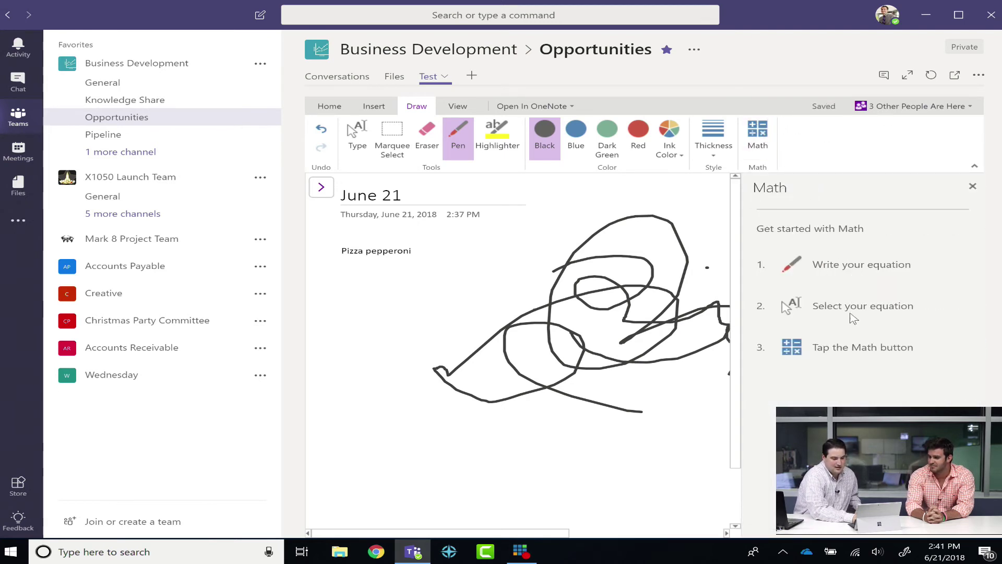
click(477, 273)
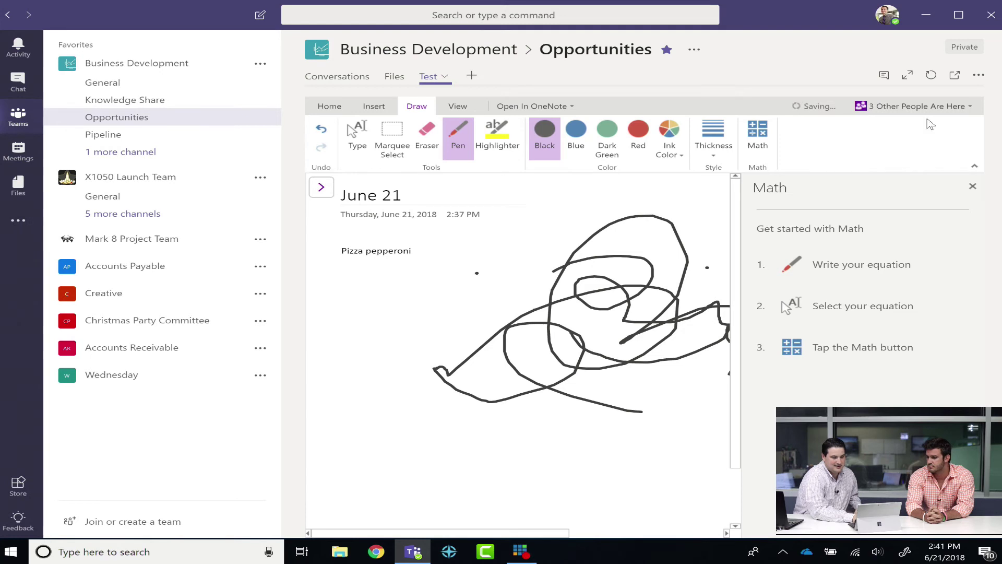
click(336, 113)
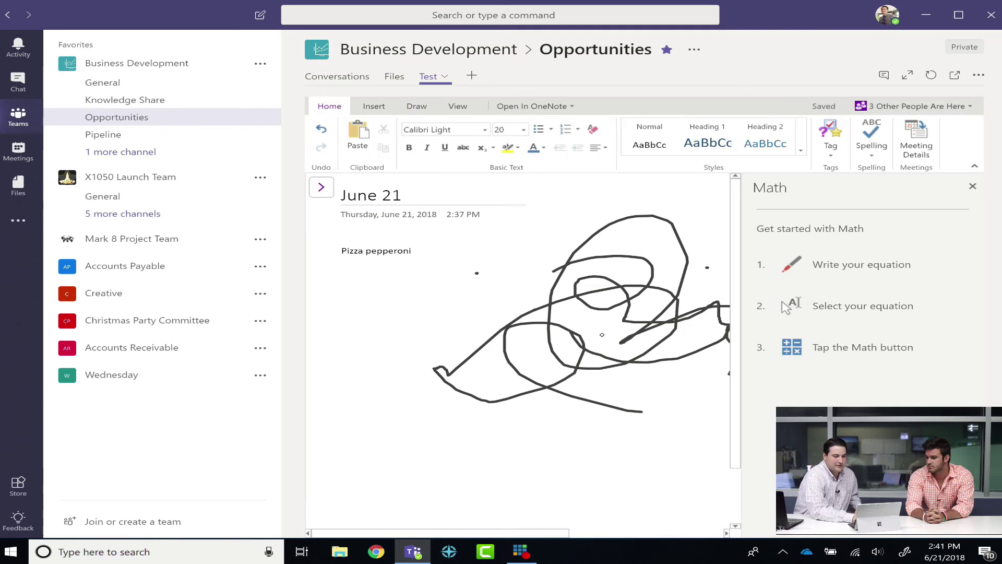